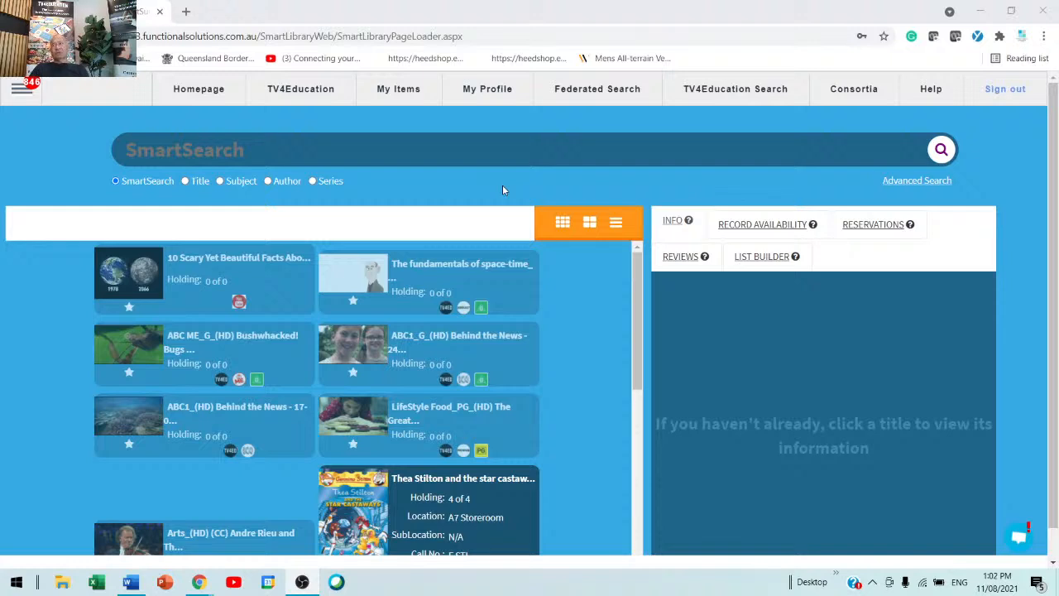
Step: Open the Global Catalogue import page from the Catalogue section of the admin menu
click(28, 89)
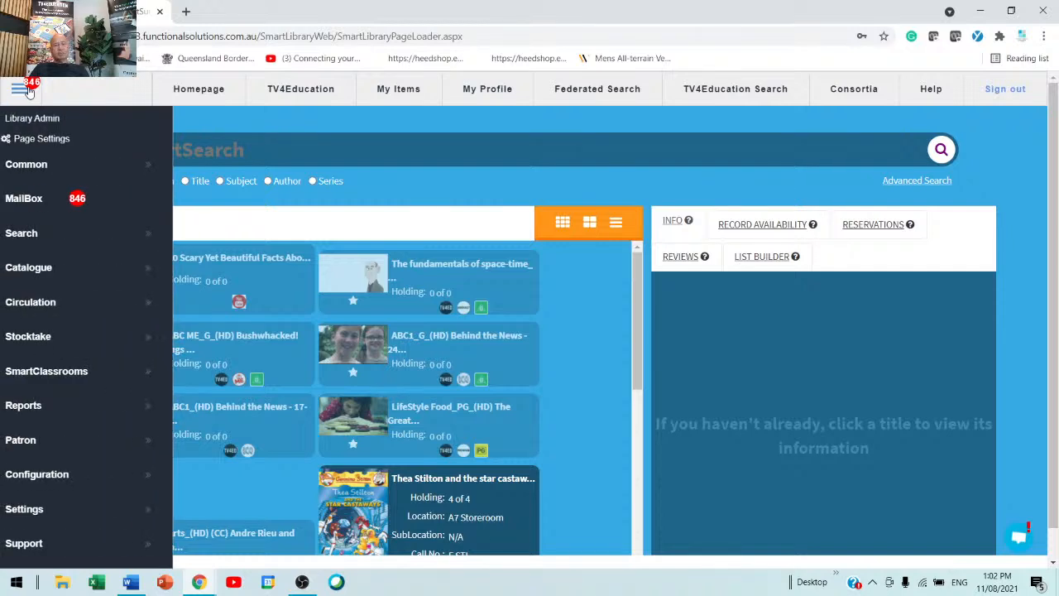
click(44, 275)
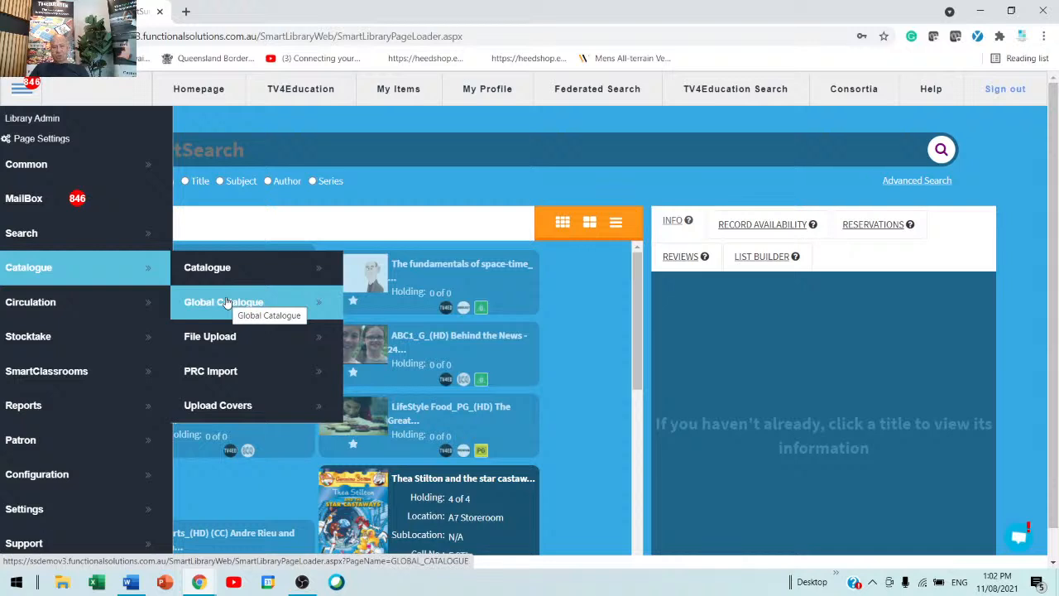
click(258, 311)
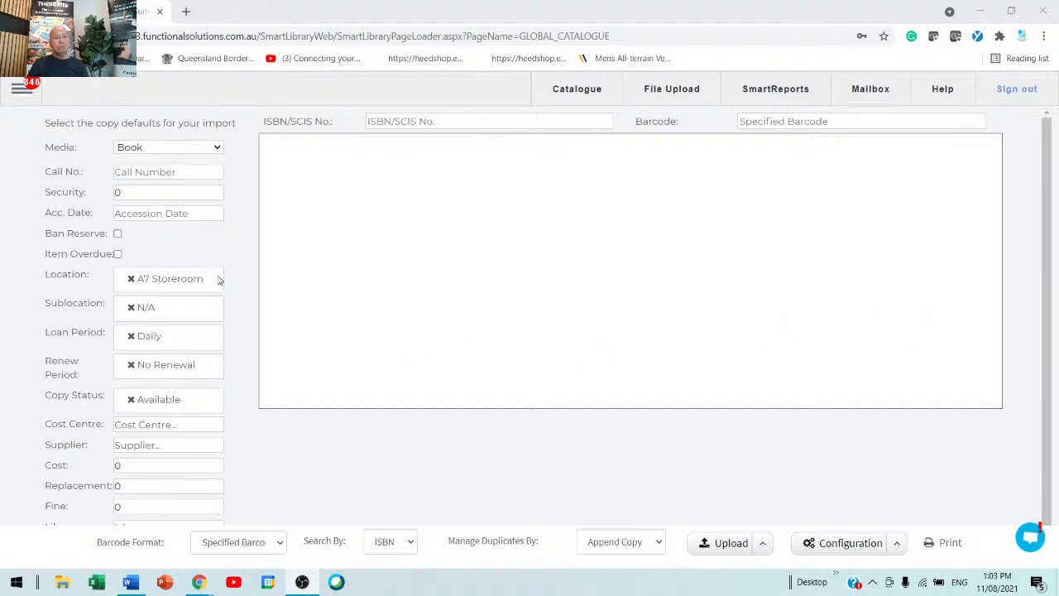
Step: Set the import copy default media type to Fiction
click(205, 149)
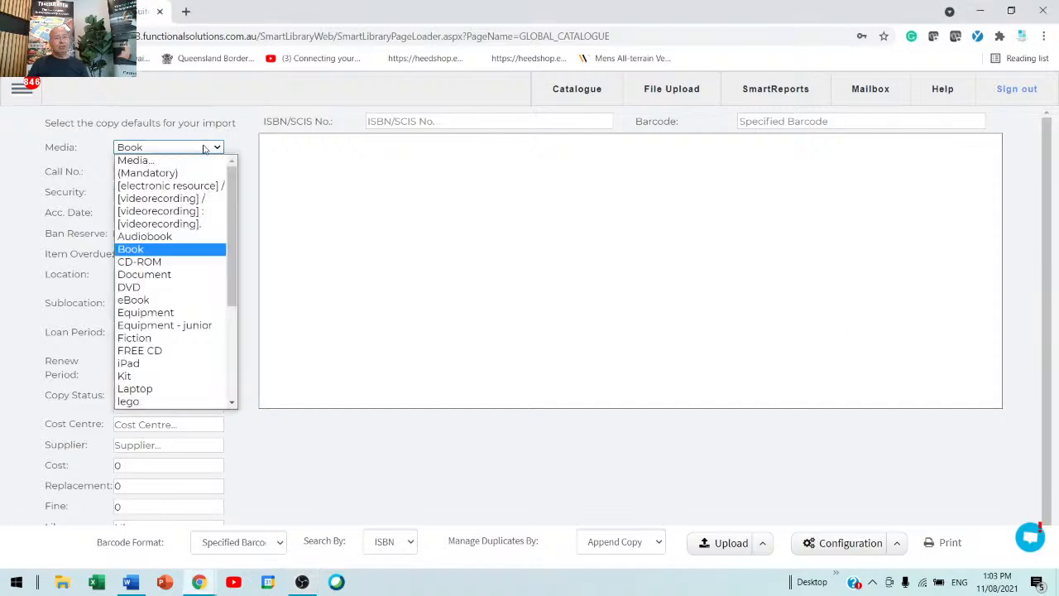
drag(230, 197, 229, 303)
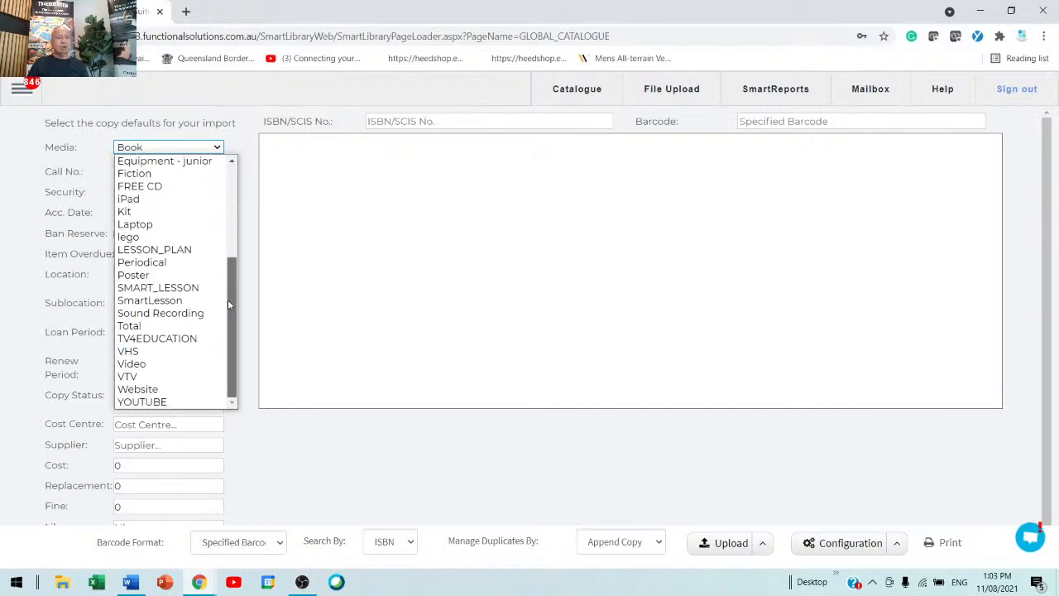
click(135, 176)
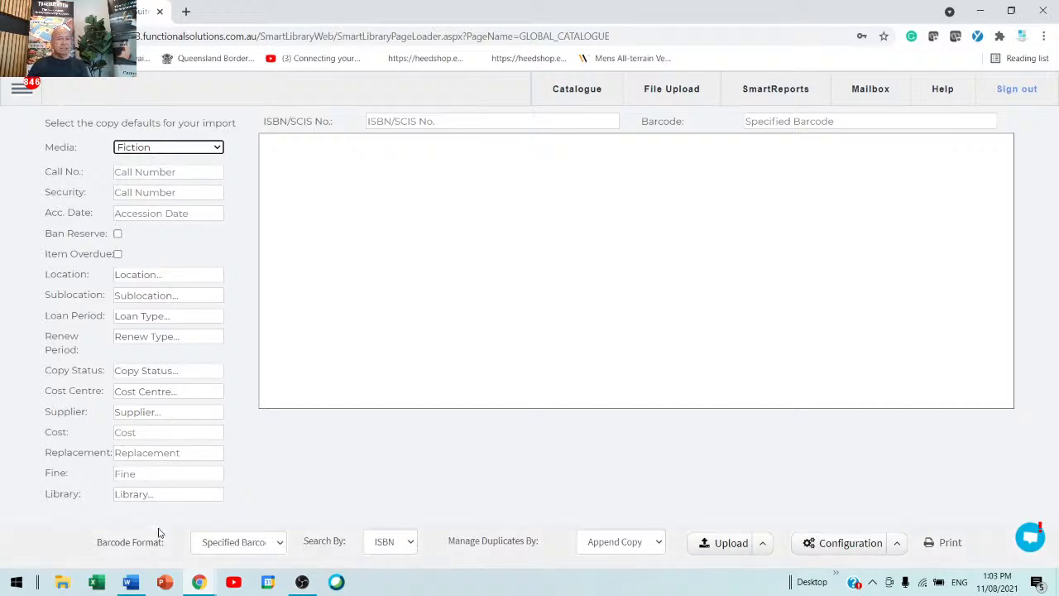
Step: Set the default location to A2 Staffroom and the sublocation to Seniors
click(161, 282)
click(144, 360)
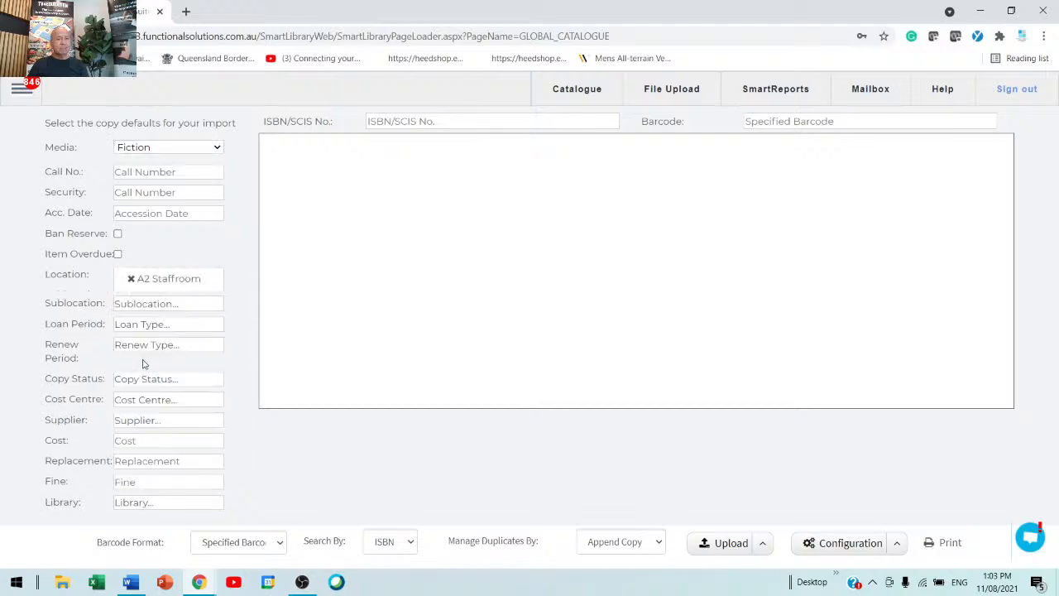
click(154, 308)
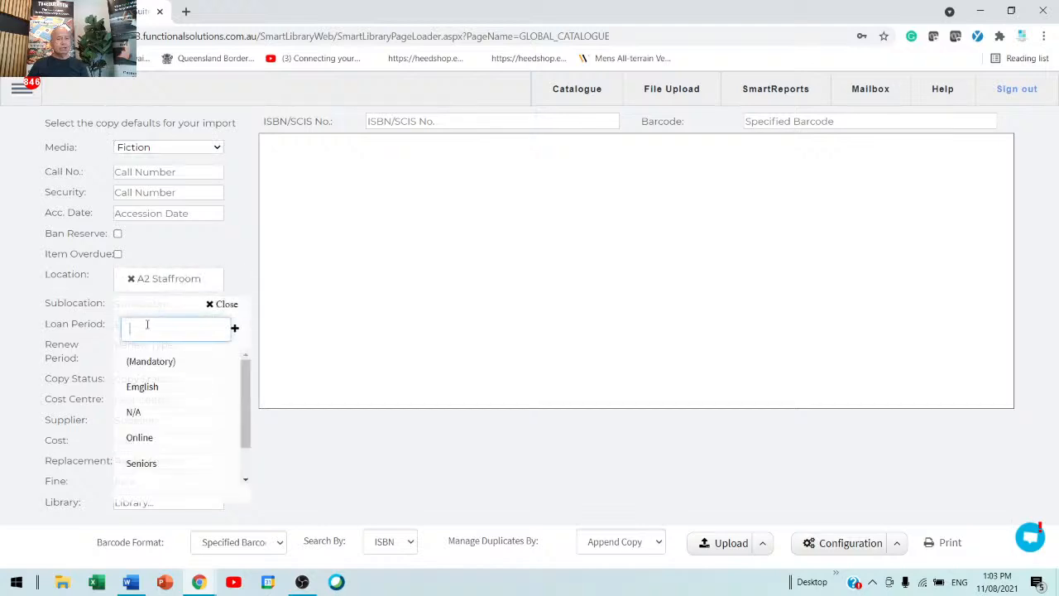
click(135, 466)
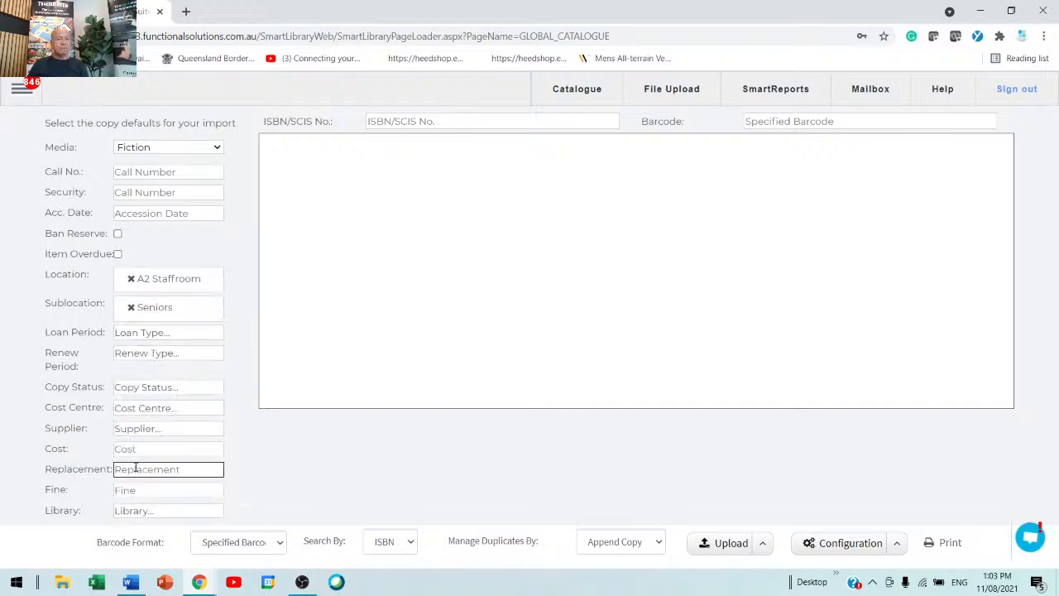
Step: Set the default loan period to Fortnightly and the renew period to No Renewal
click(150, 334)
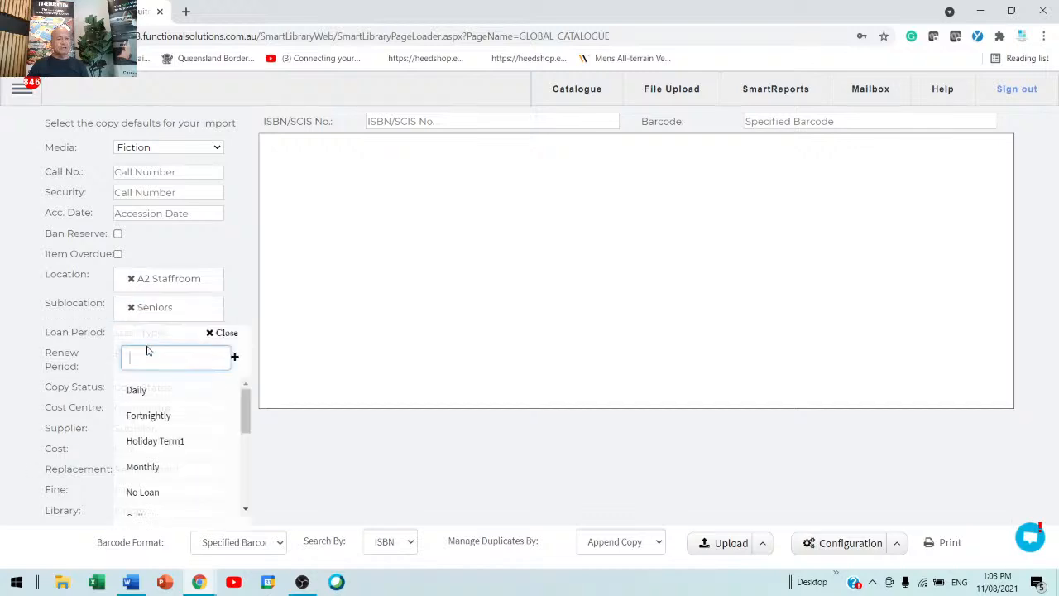
click(148, 416)
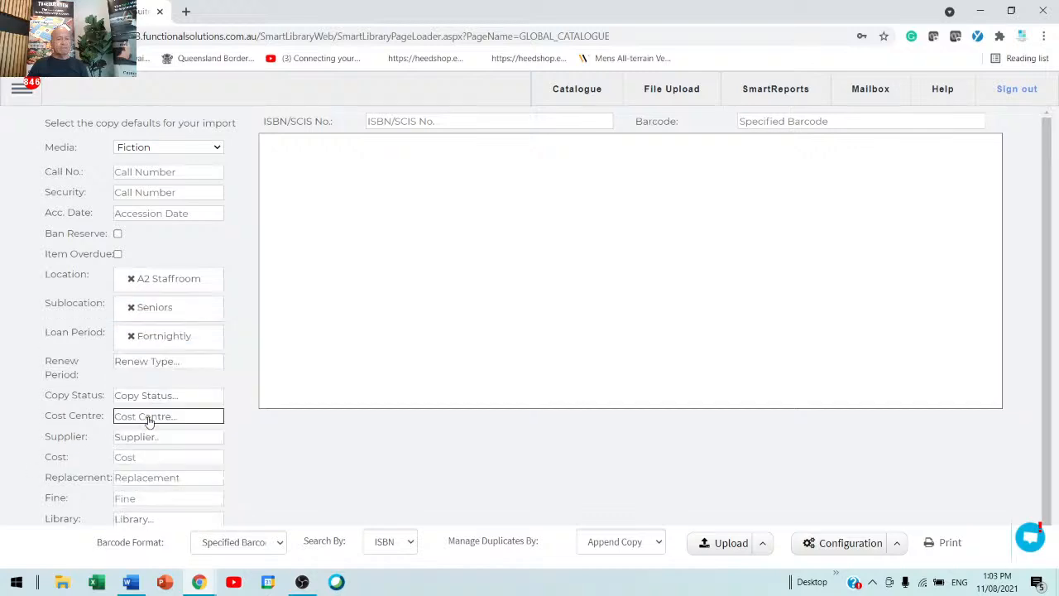
click(156, 365)
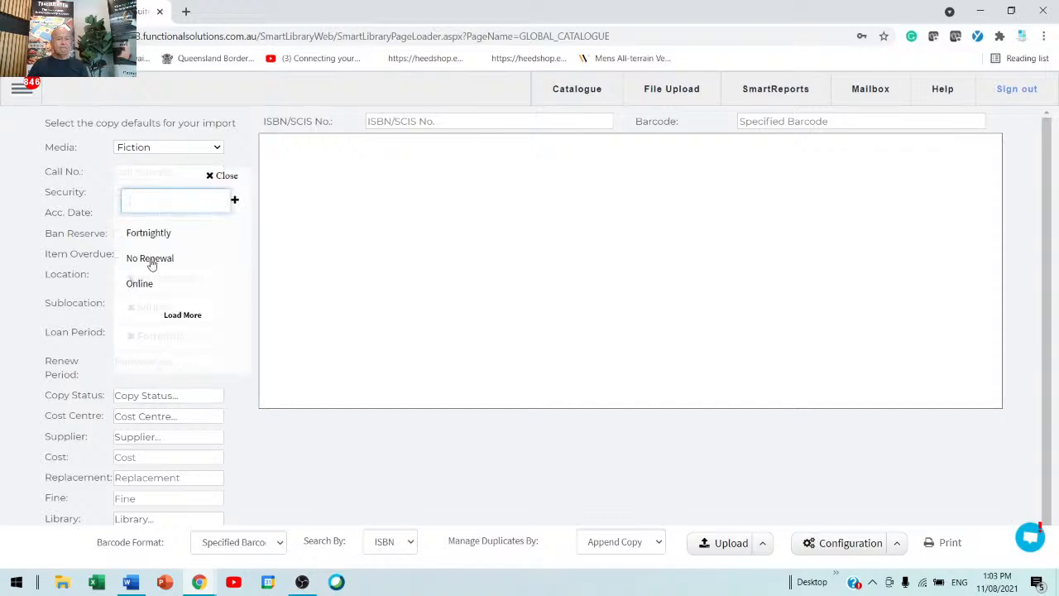
click(152, 260)
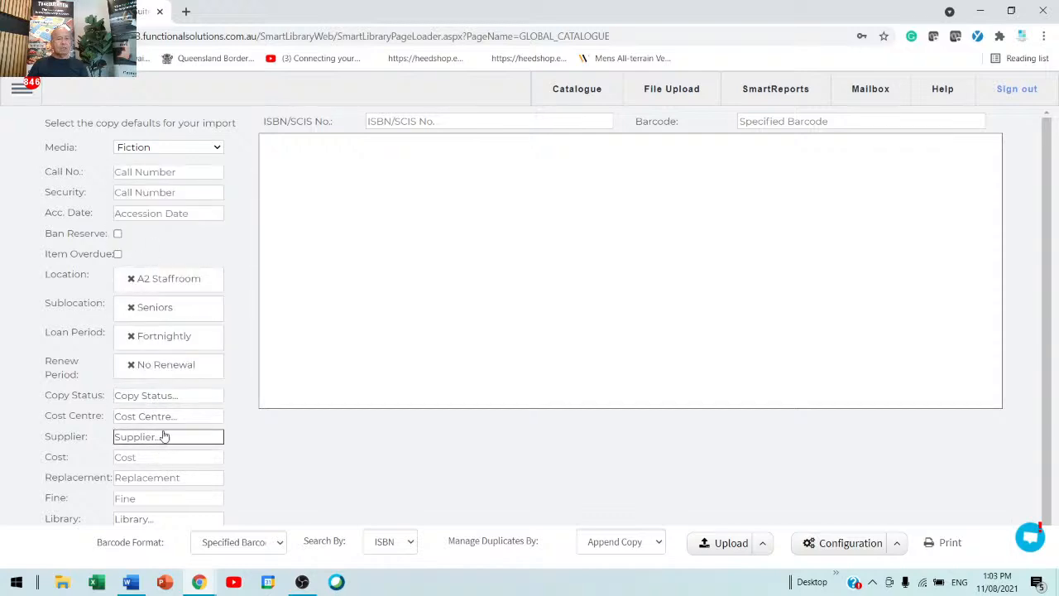
Step: Set the copy status to Available and add a new cost centre named Library to the database
click(170, 397)
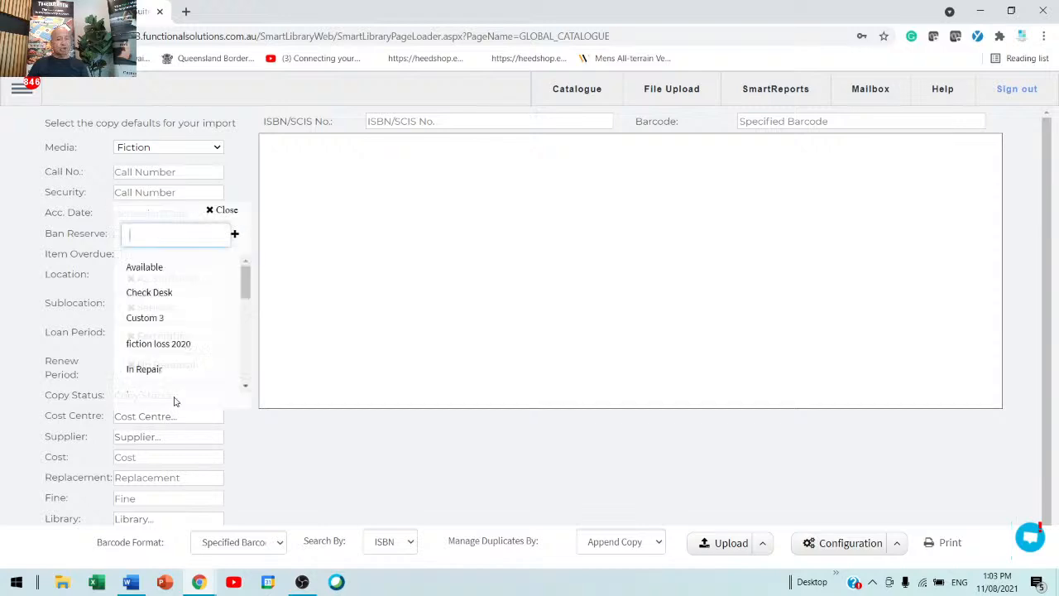
click(157, 273)
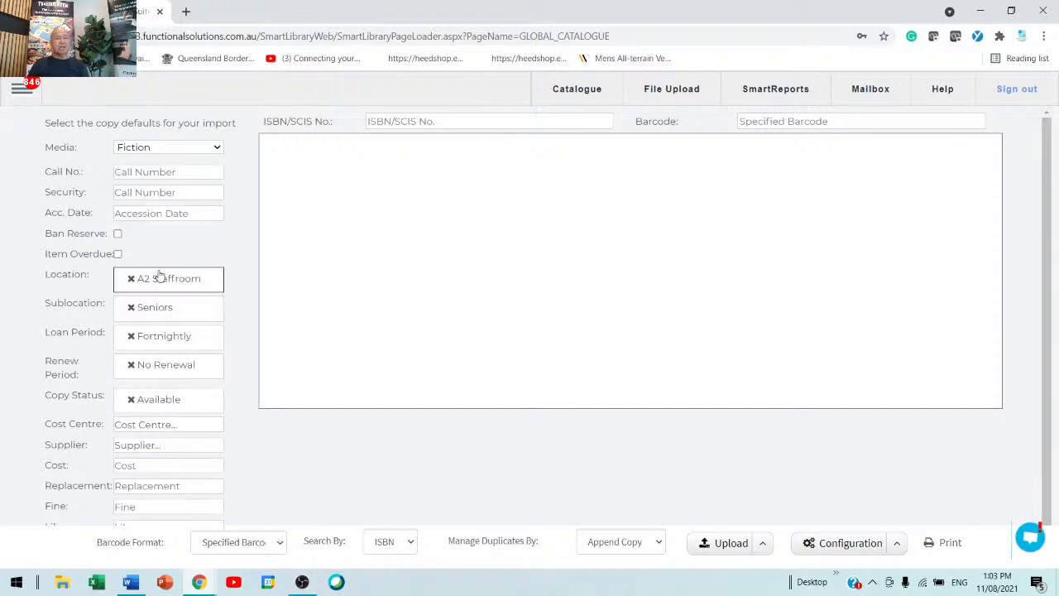
click(130, 513)
click(152, 445)
click(159, 427)
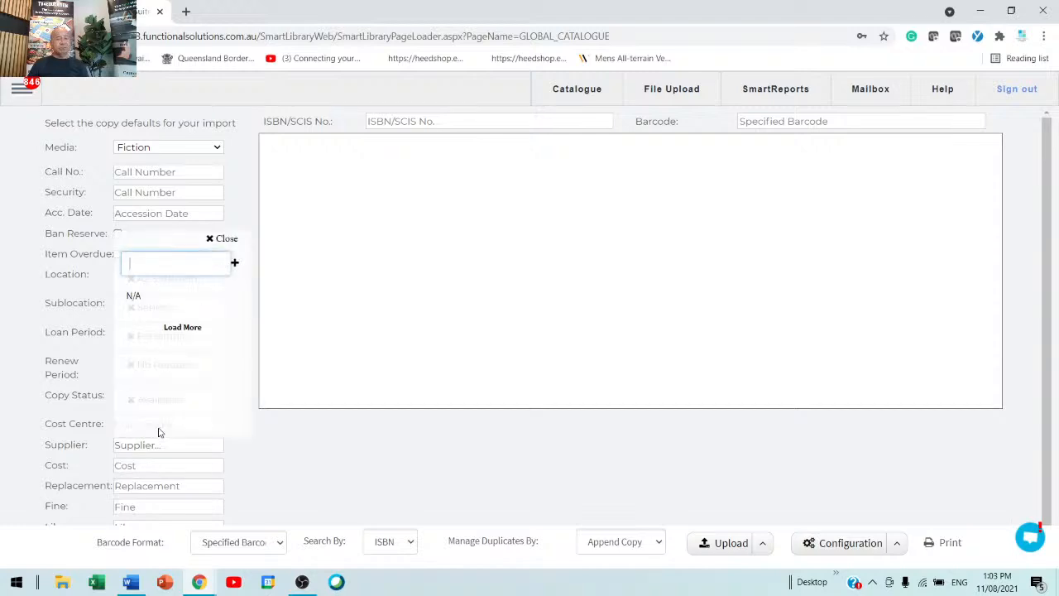
text(Library)
key(Return)
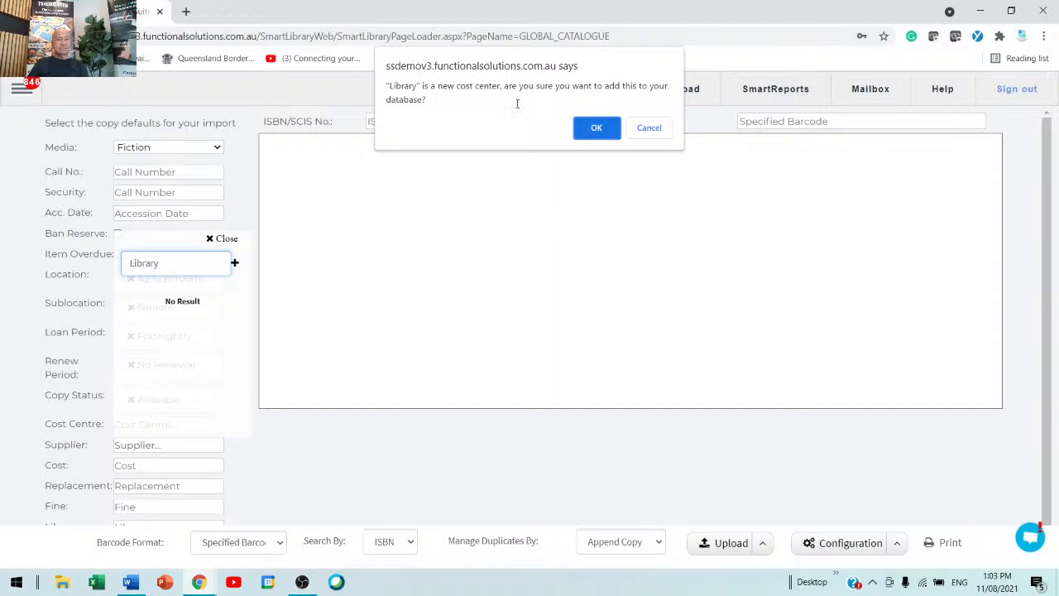
click(600, 129)
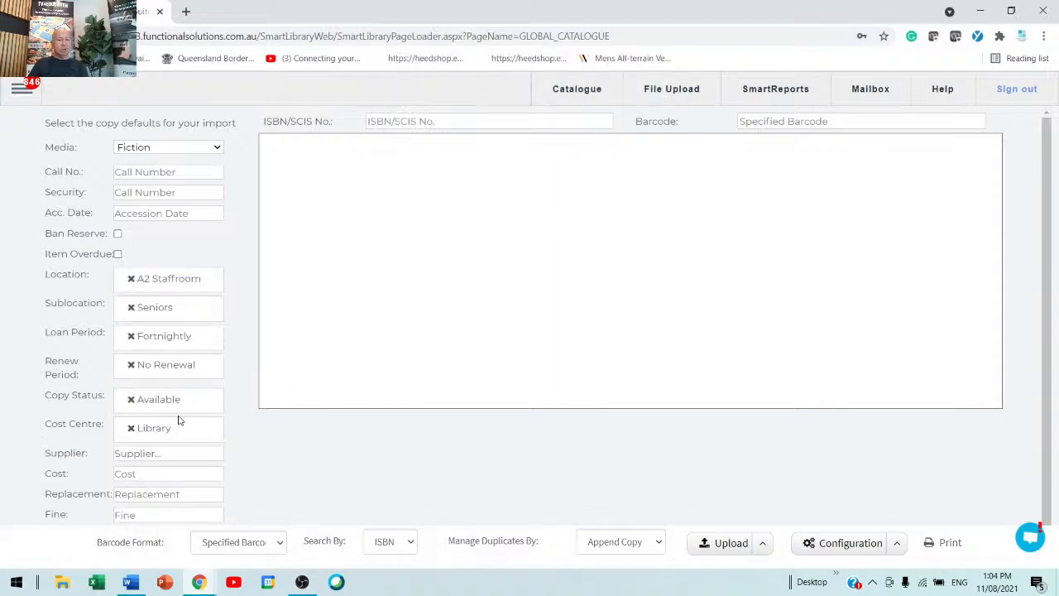
Step: Set the default supplier to ABC BOOKSHOP
scroll(233, 450, down, 1)
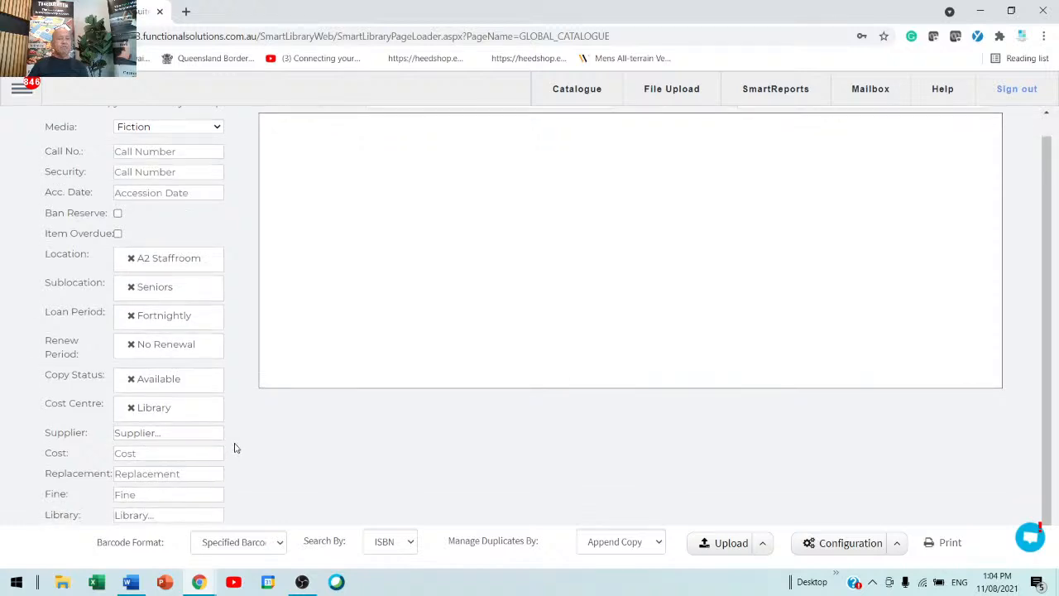
click(183, 440)
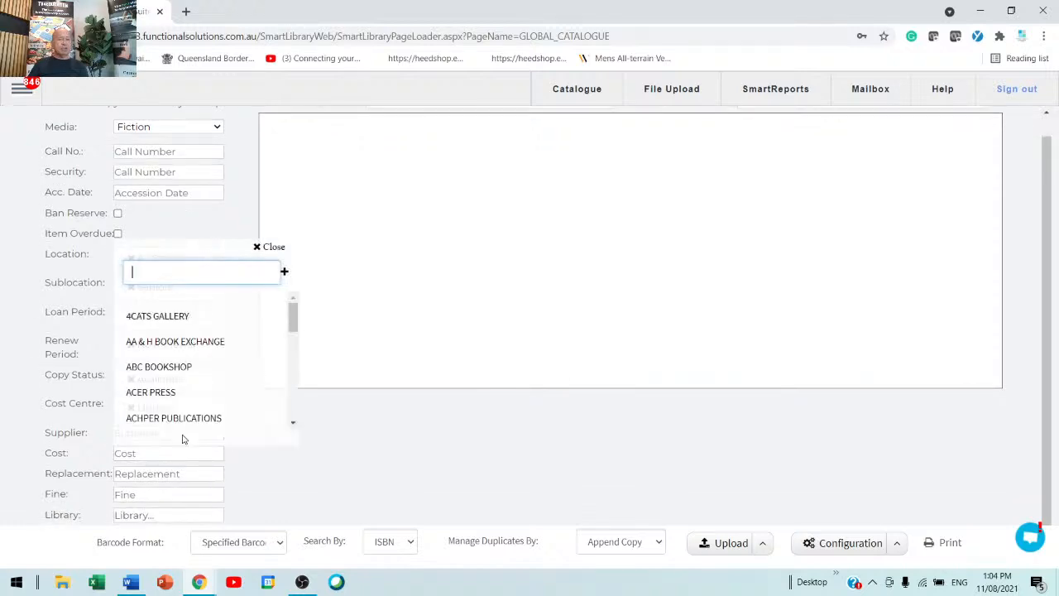
click(163, 375)
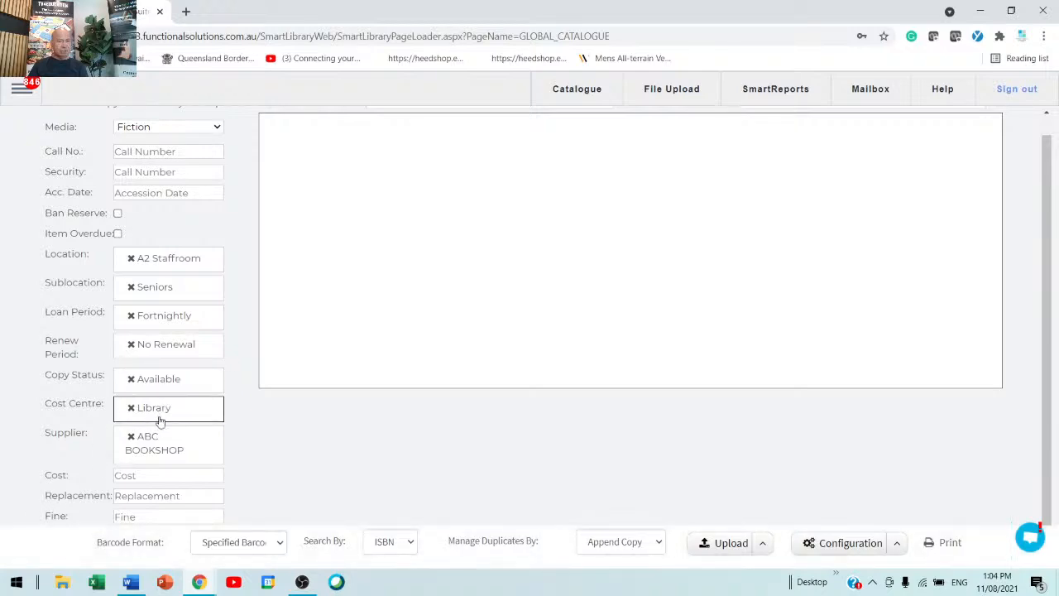
Step: Enter a default cost of 45 and a replacement value of 60
scroll(388, 493, down, 1)
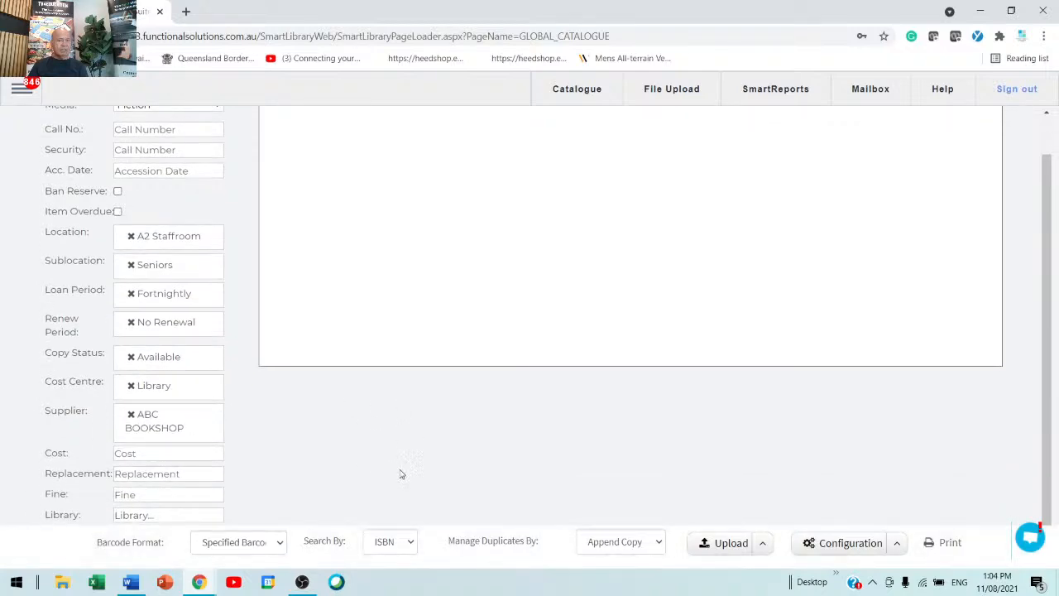
click(178, 453)
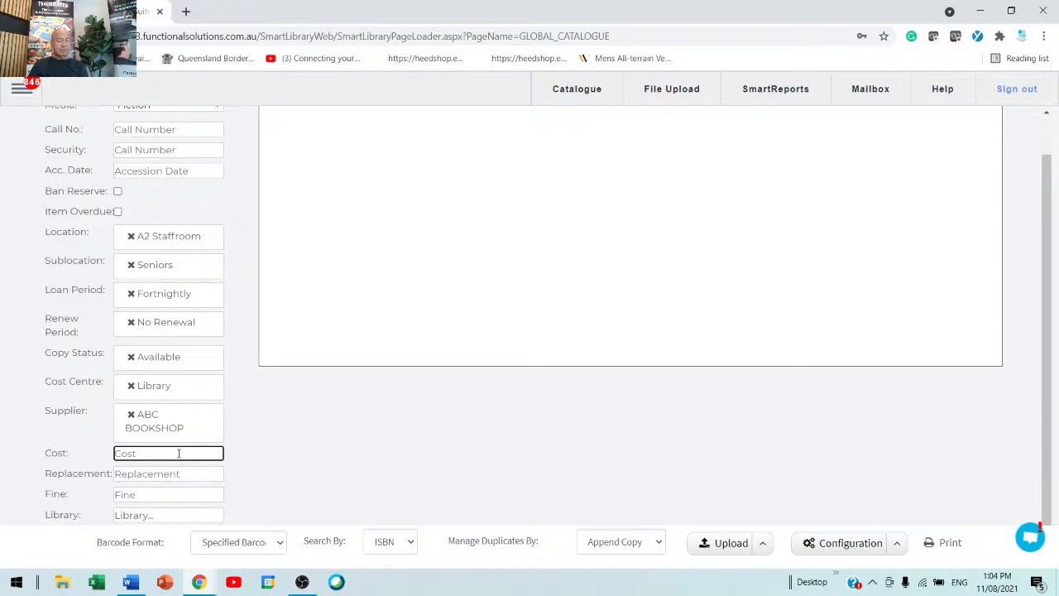
text(45)
click(179, 474)
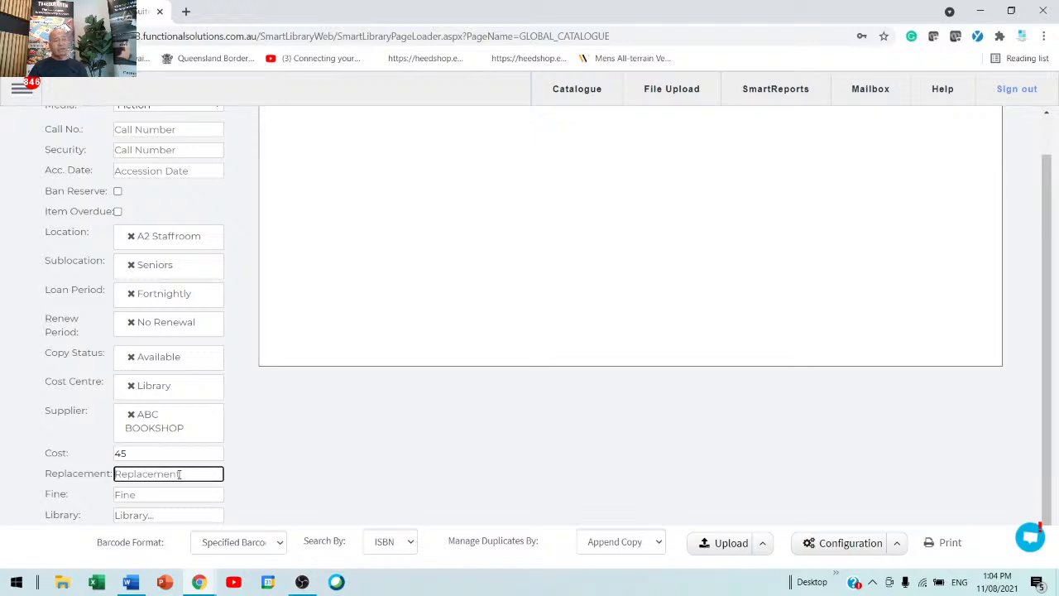
text(60)
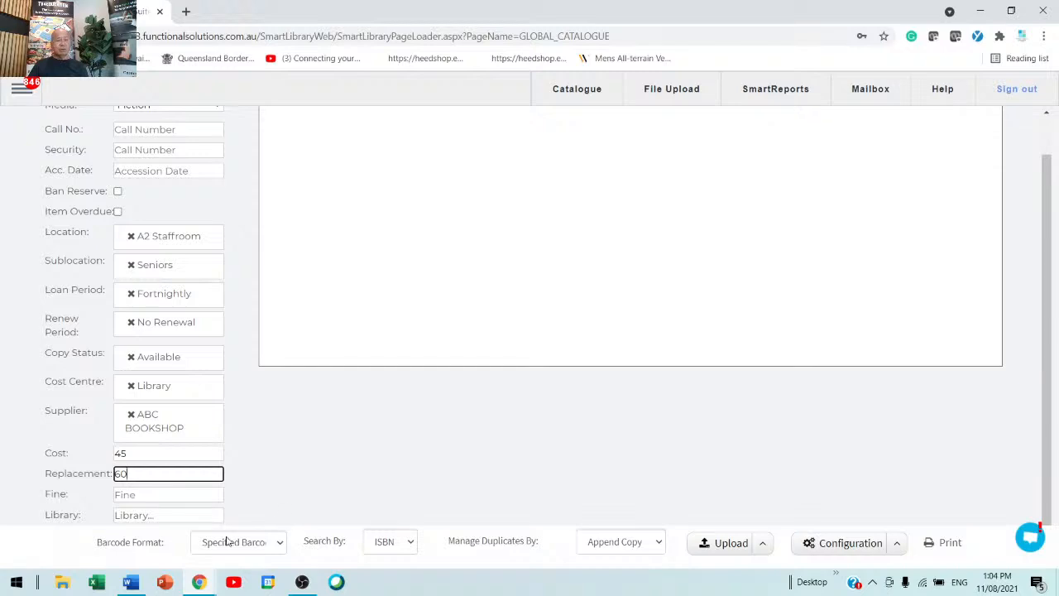
click(142, 495)
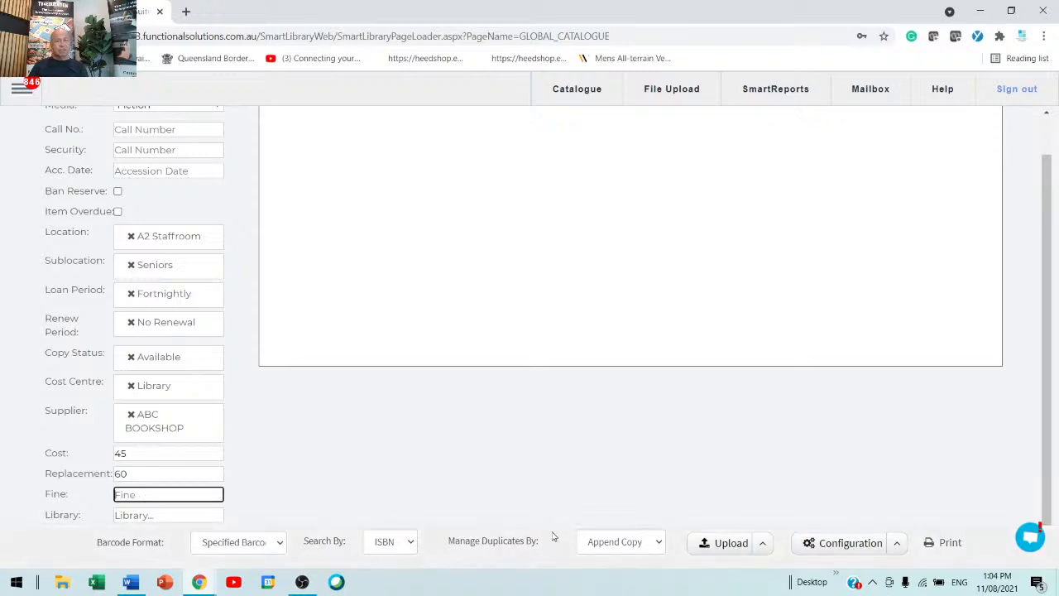
scroll(638, 511, up, 1)
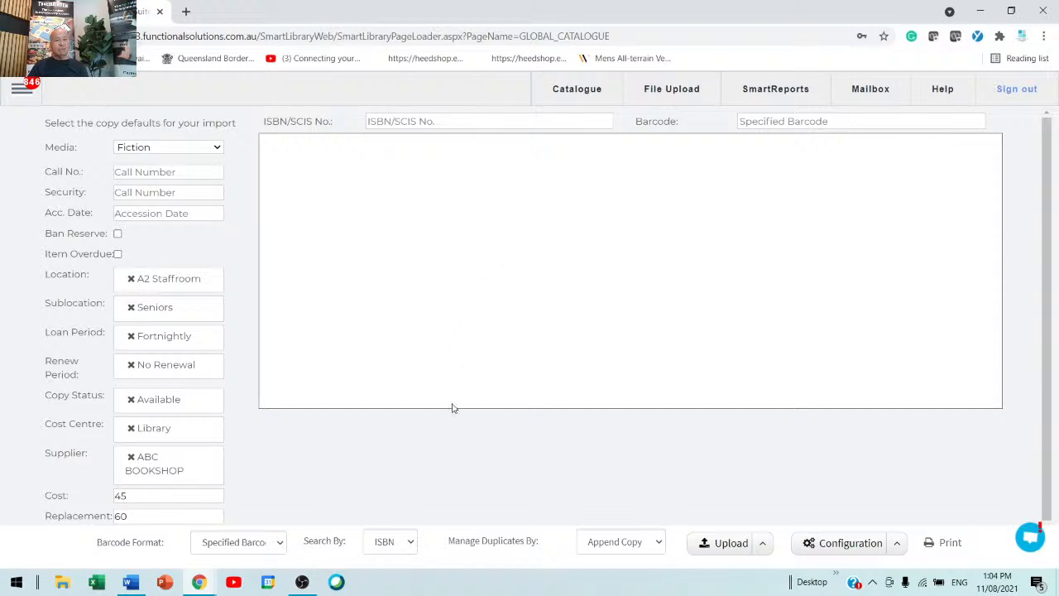
click(493, 117)
click(493, 118)
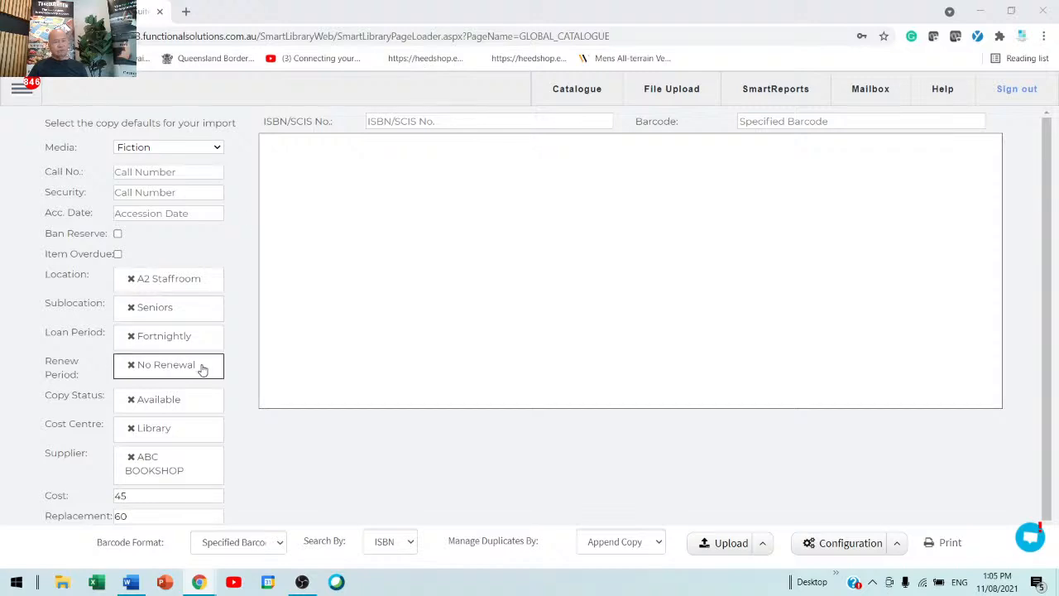
click(424, 121)
click(424, 121)
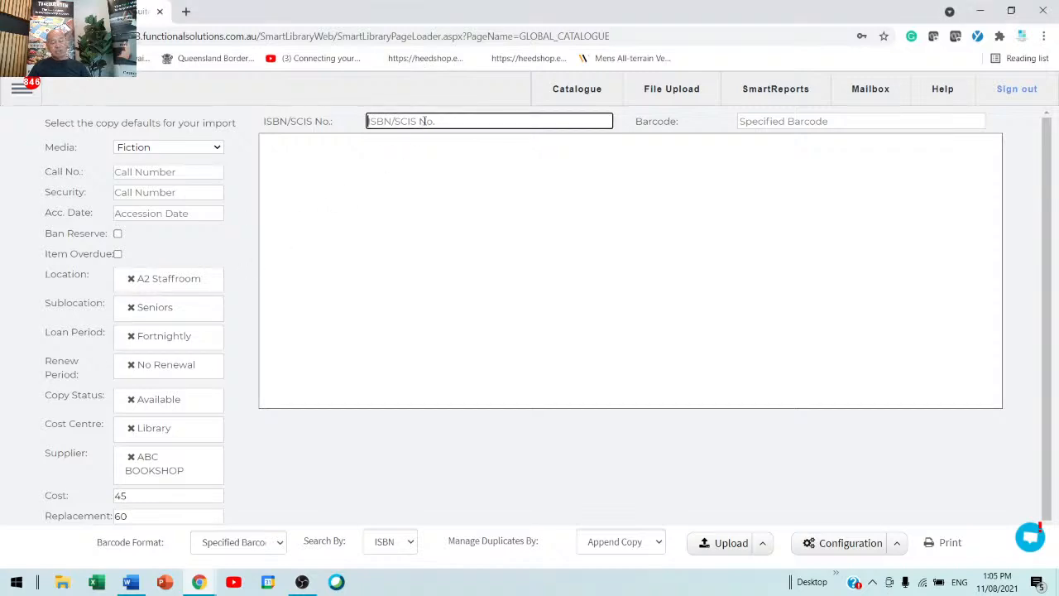
text(9780545227742)
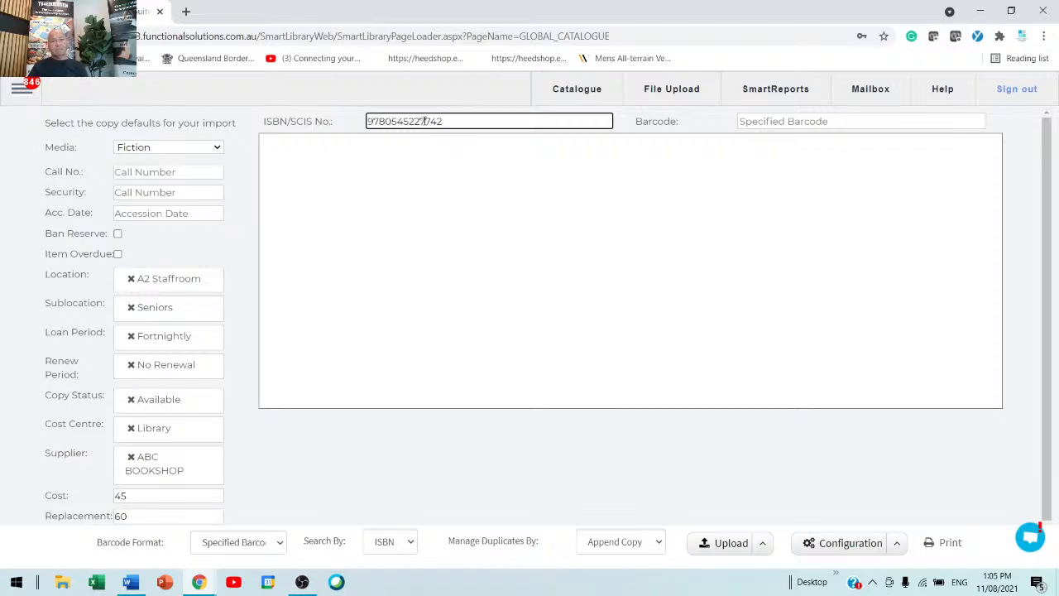
key(Tab)
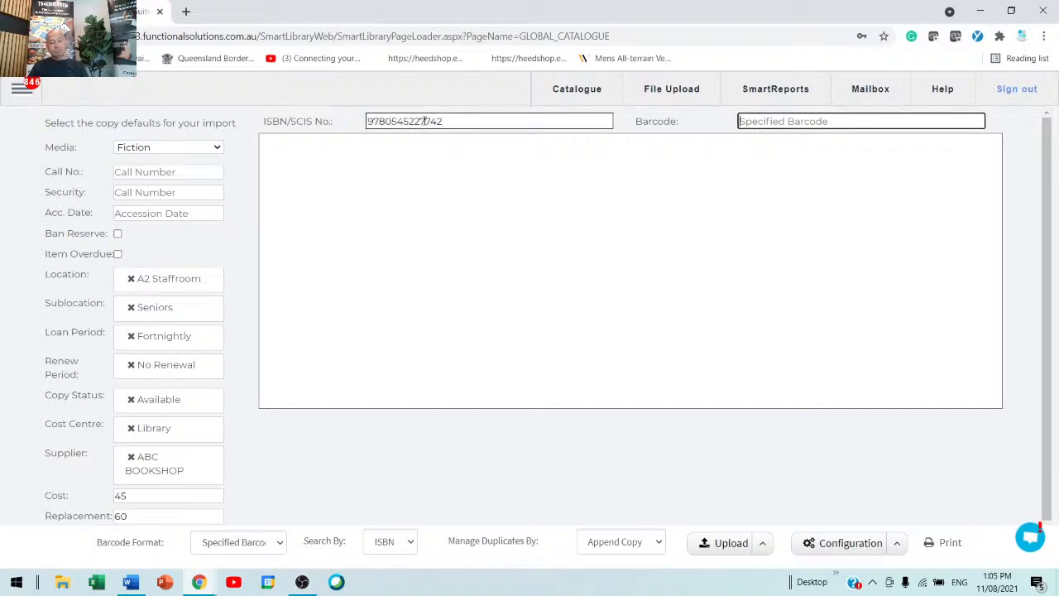
text(879898986)
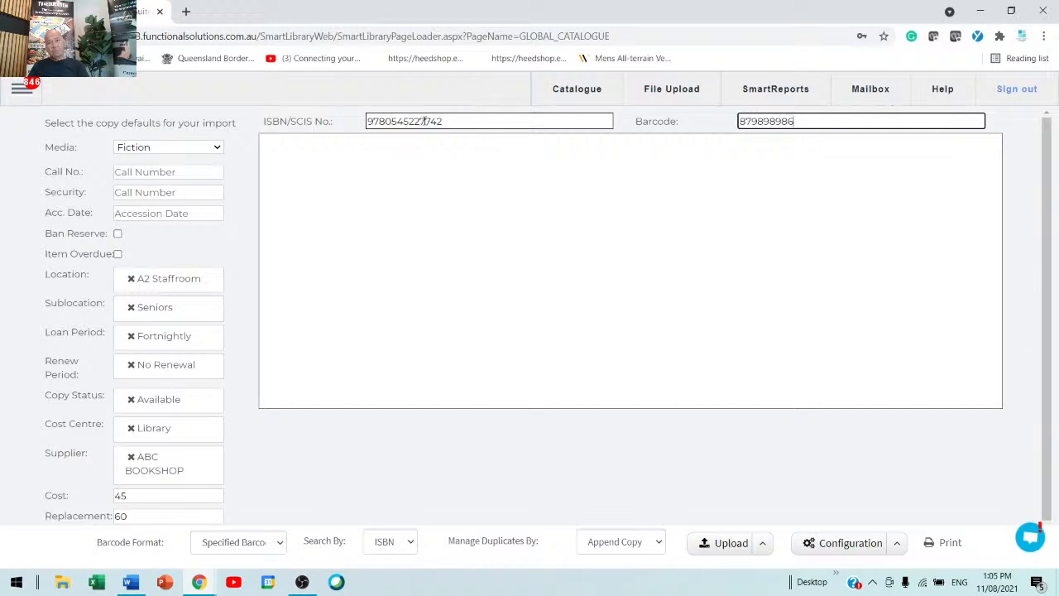
key(Return)
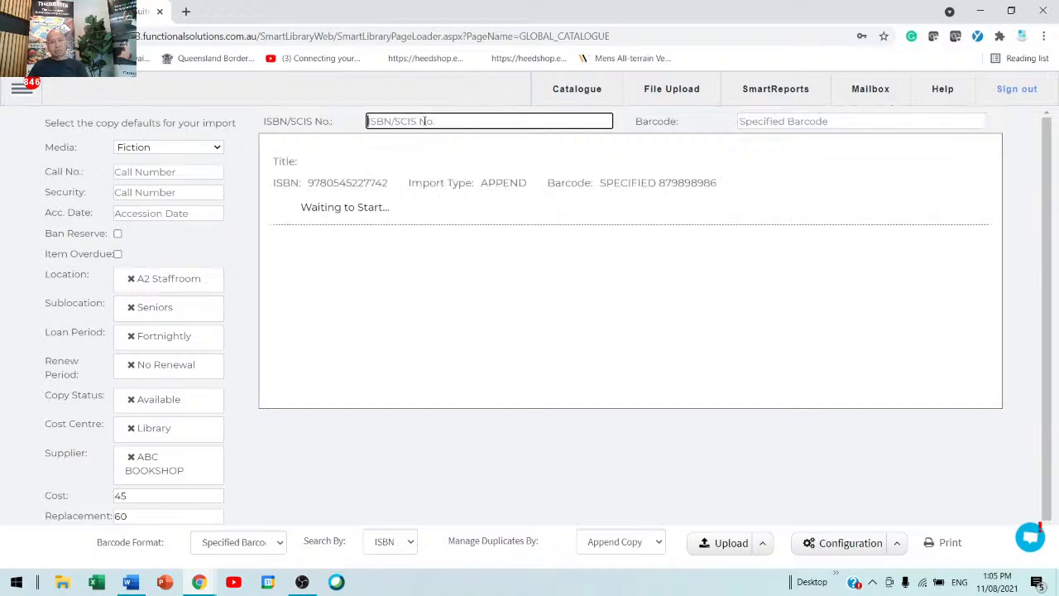
key(Tab)
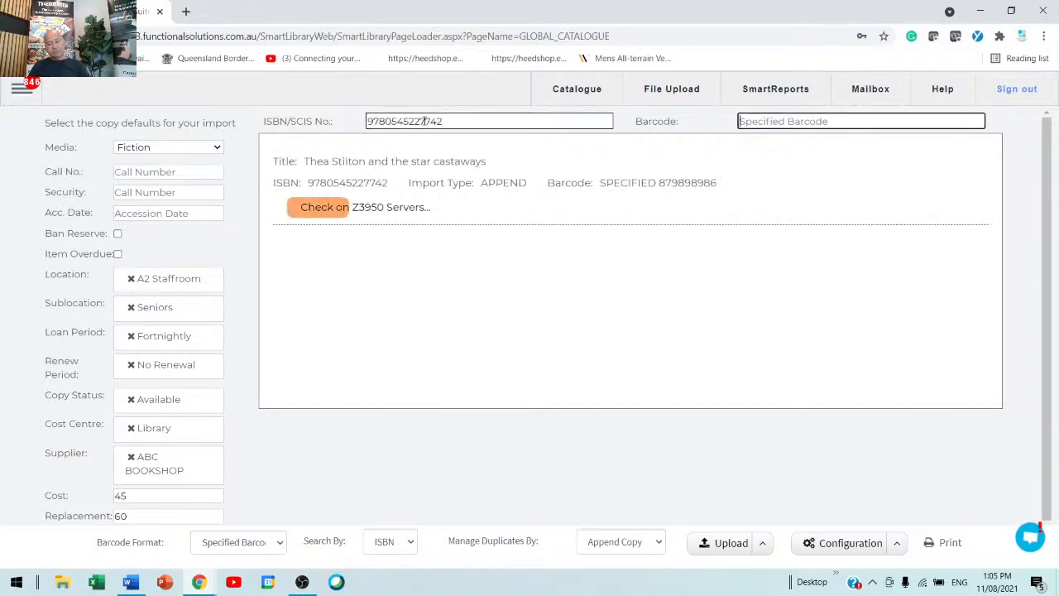
text(8976iui879879)
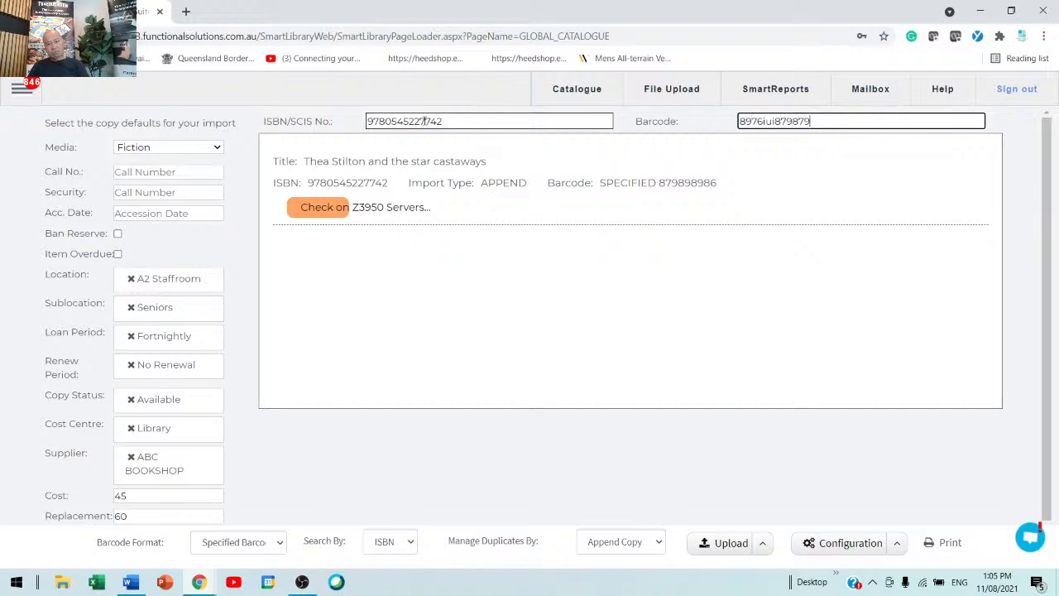
key(Return)
key(ctrl+v)
key(Tab)
text(456)
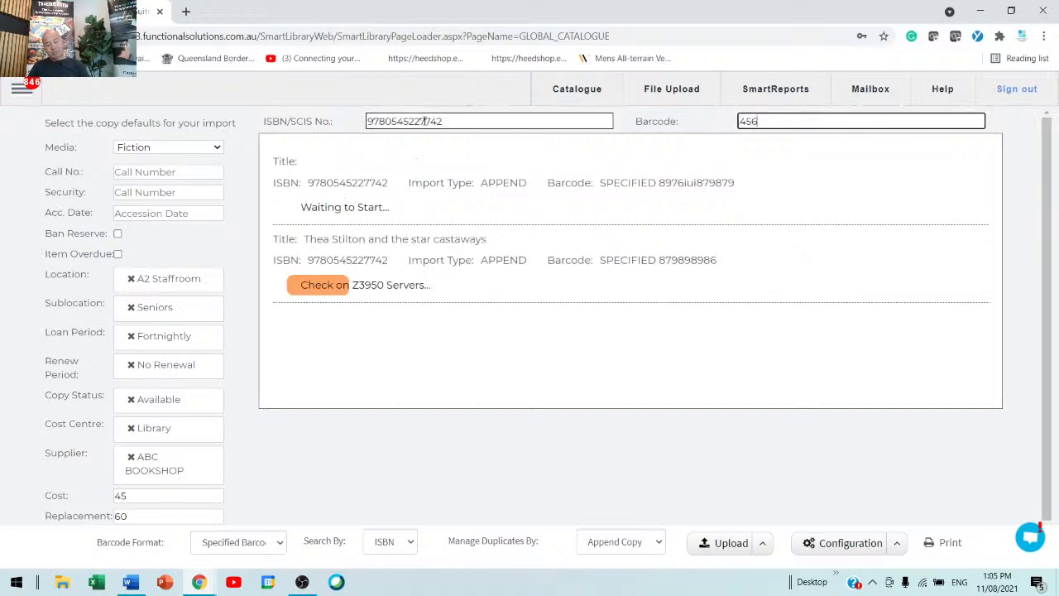
text(4tert56456456)
key(Return)
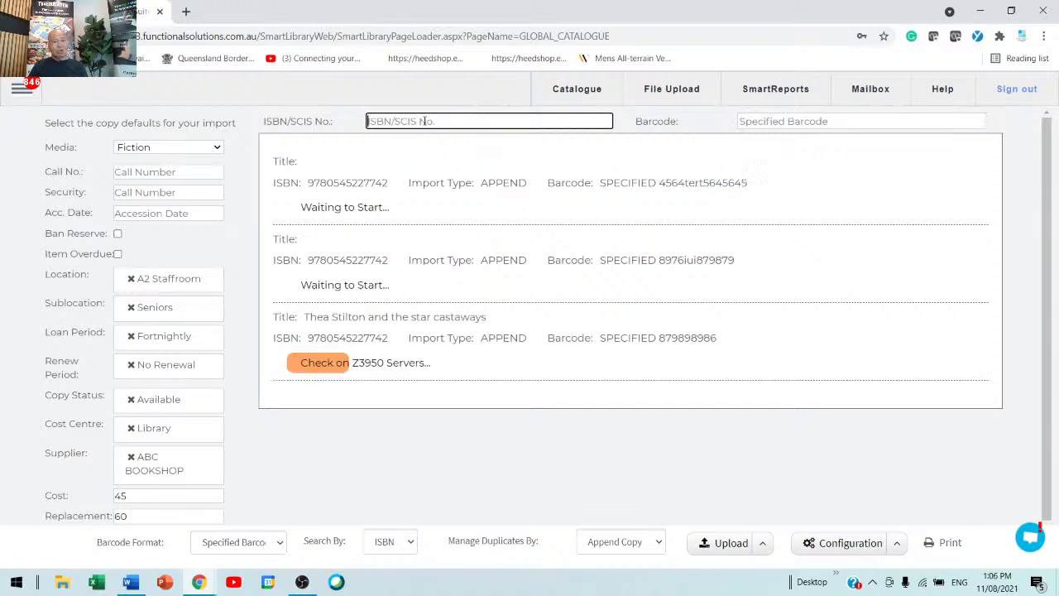
Step: Replace the default supplier with AUSTRALIAN CONSUMERS' ASSOCIAT
click(132, 457)
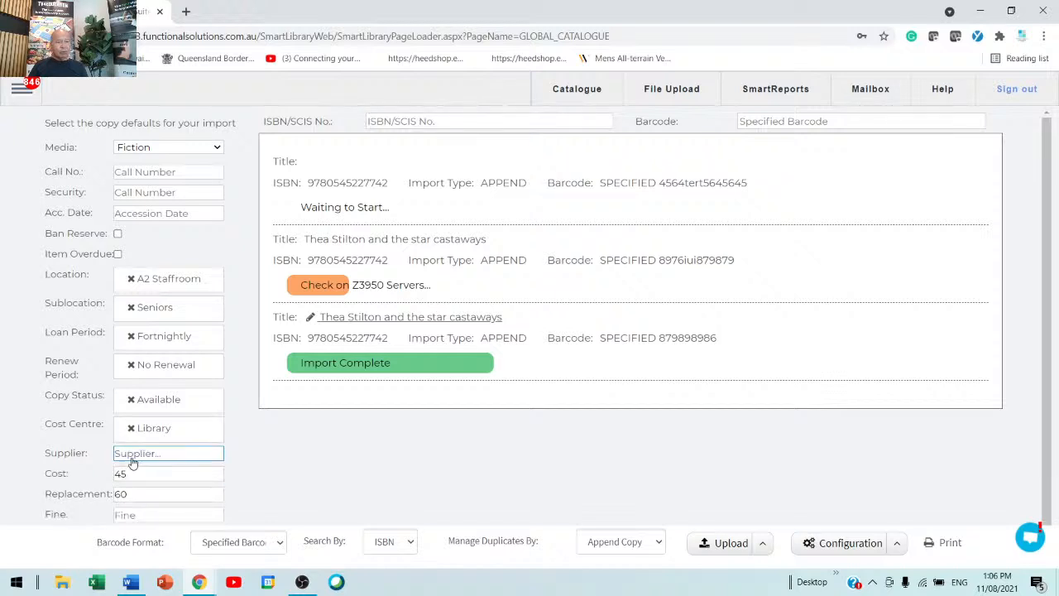
click(140, 454)
scroll(193, 406, down, 1)
scroll(193, 406, down, 3)
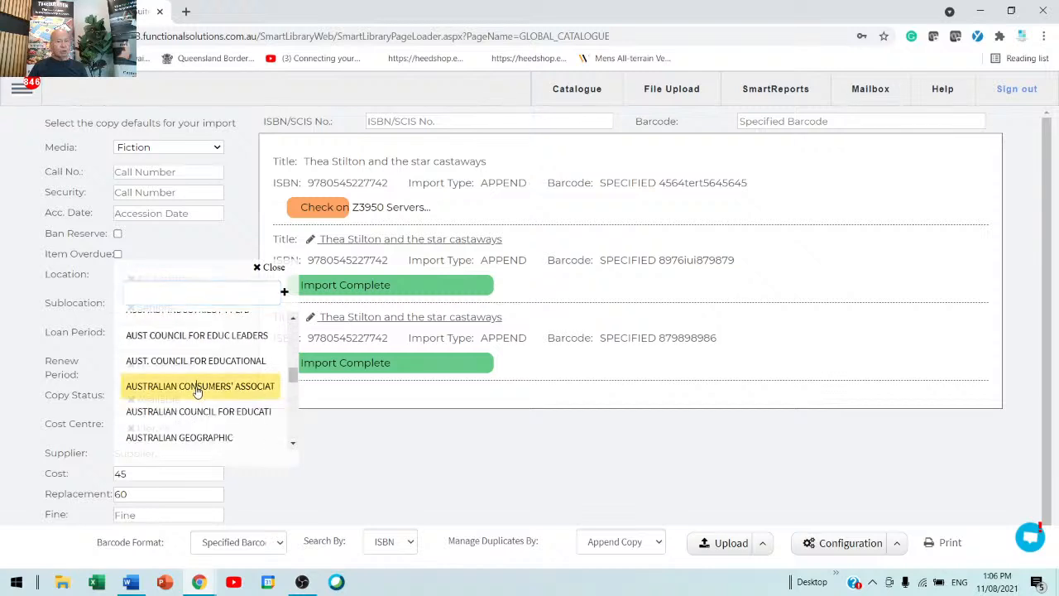
click(195, 387)
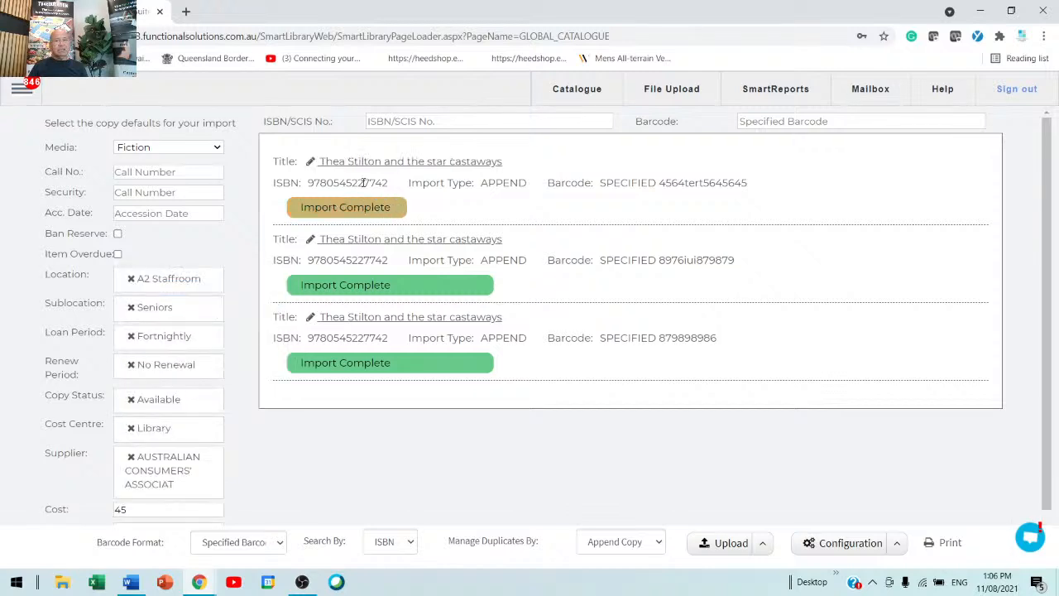
click(392, 121)
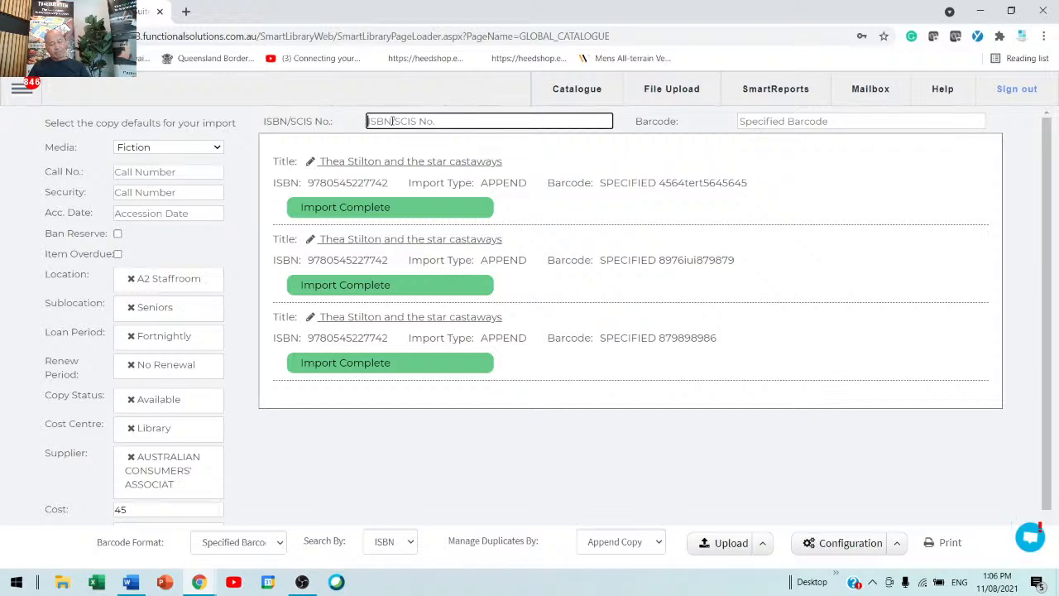
text(9780545227742)
key(Tab)
text(iytui6786876)
key(Return)
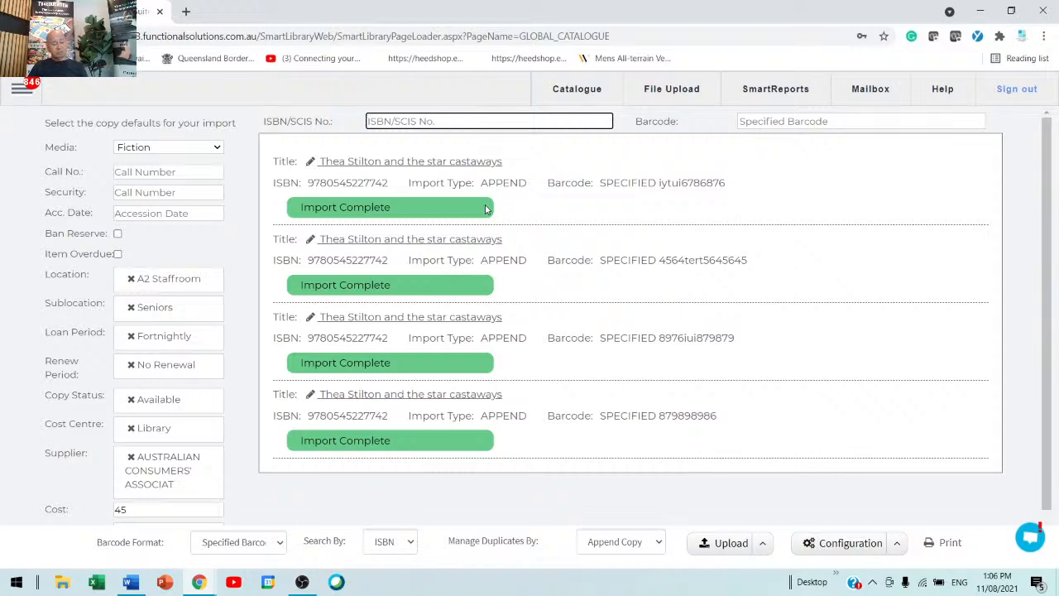
text(9780545227742)
key(Tab)
text(fghwerwesdf)
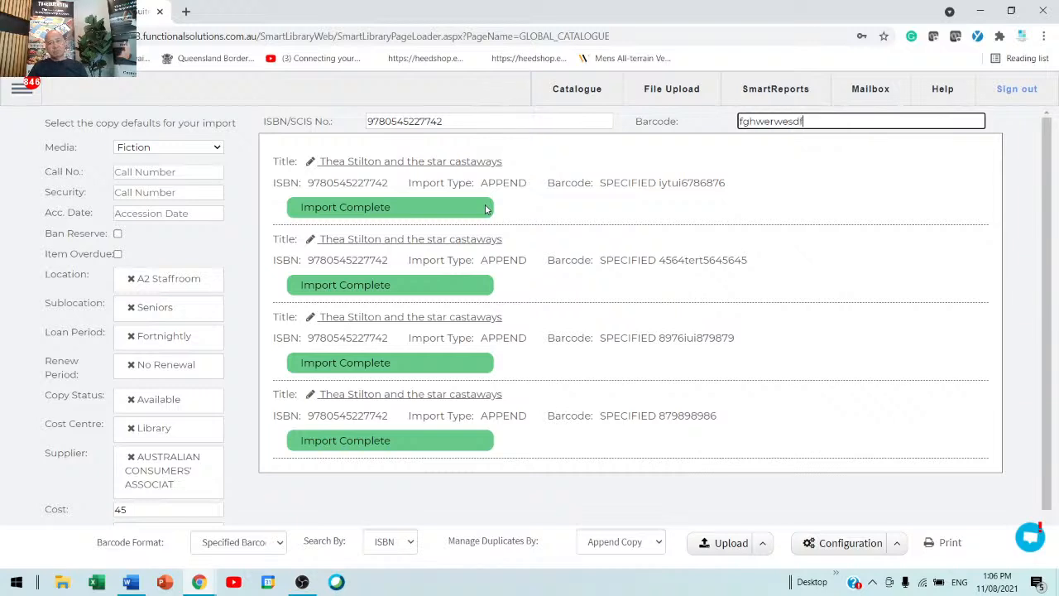
key(Return)
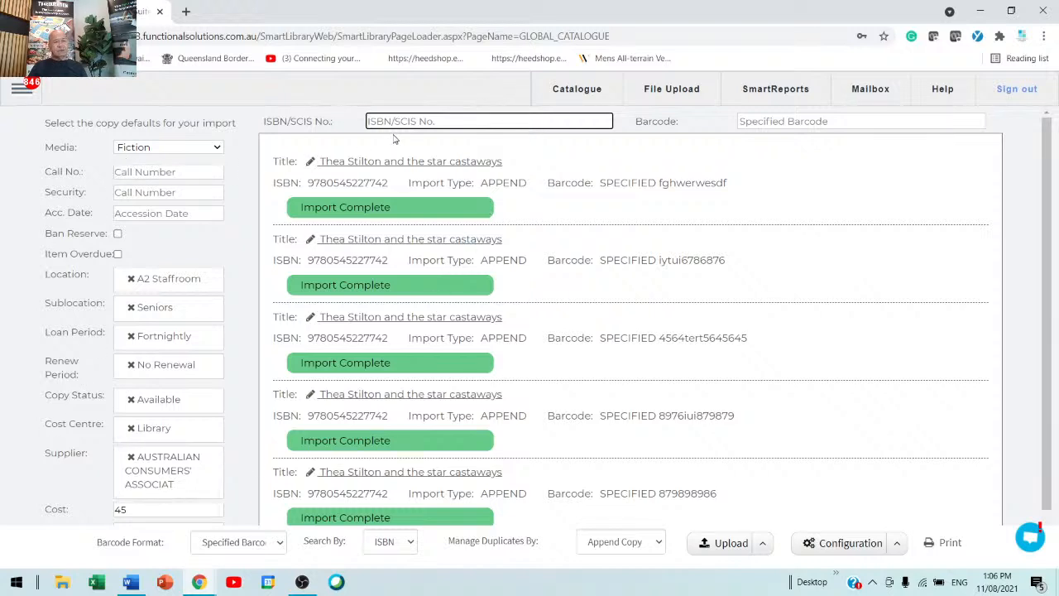
Step: Change the default media to Book and add a new cost centre named library to the database
click(217, 148)
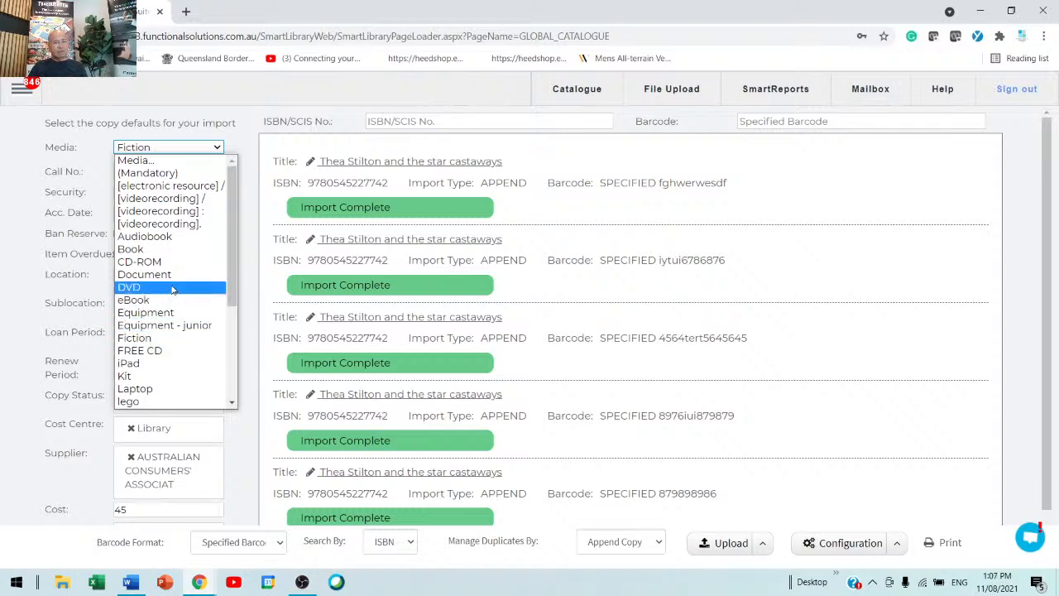
click(121, 250)
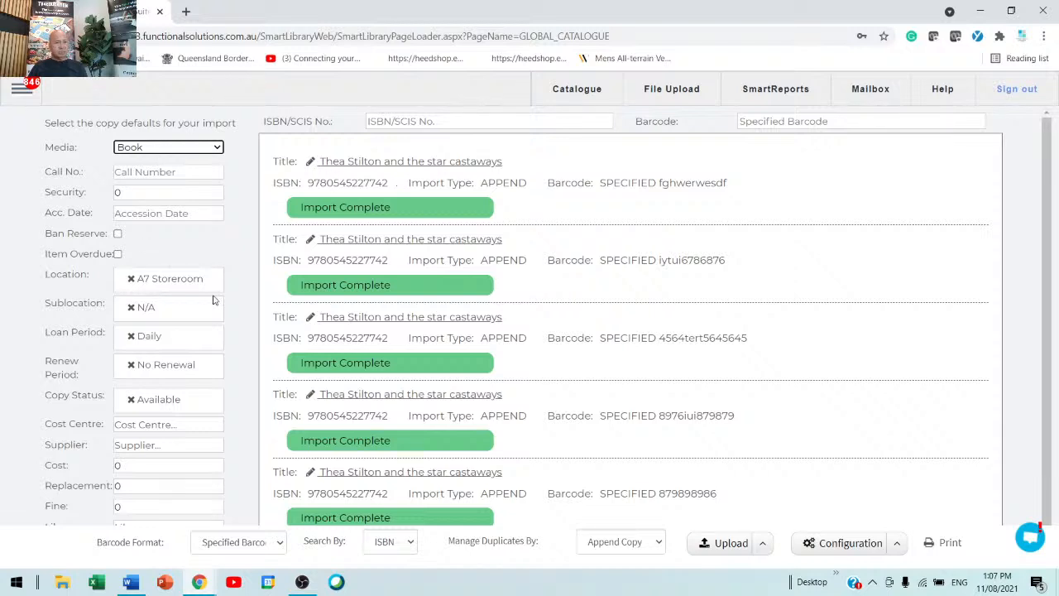
click(162, 427)
text(libra)
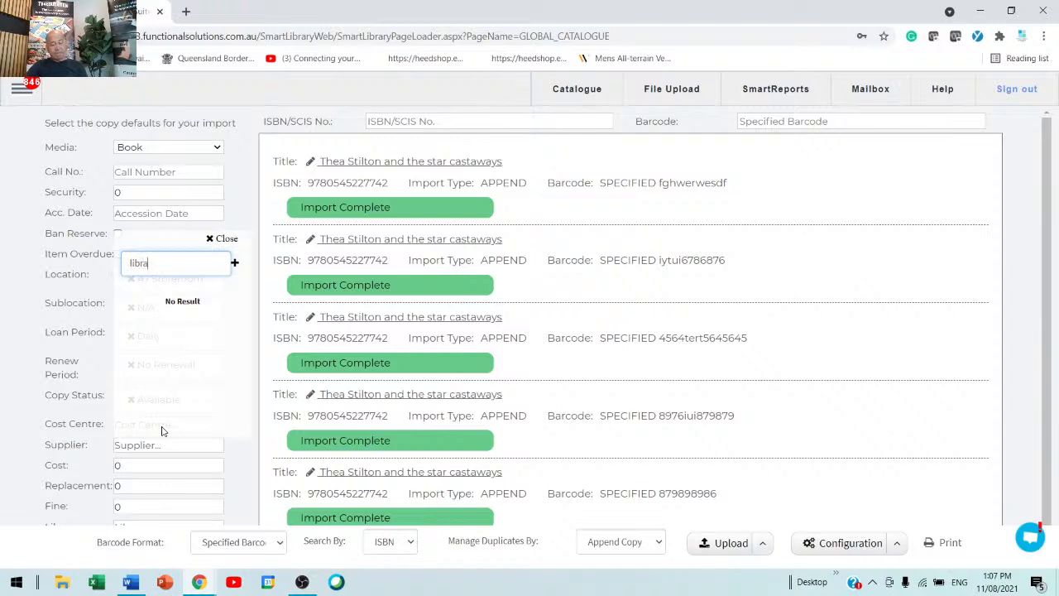
text(ry)
key(Return)
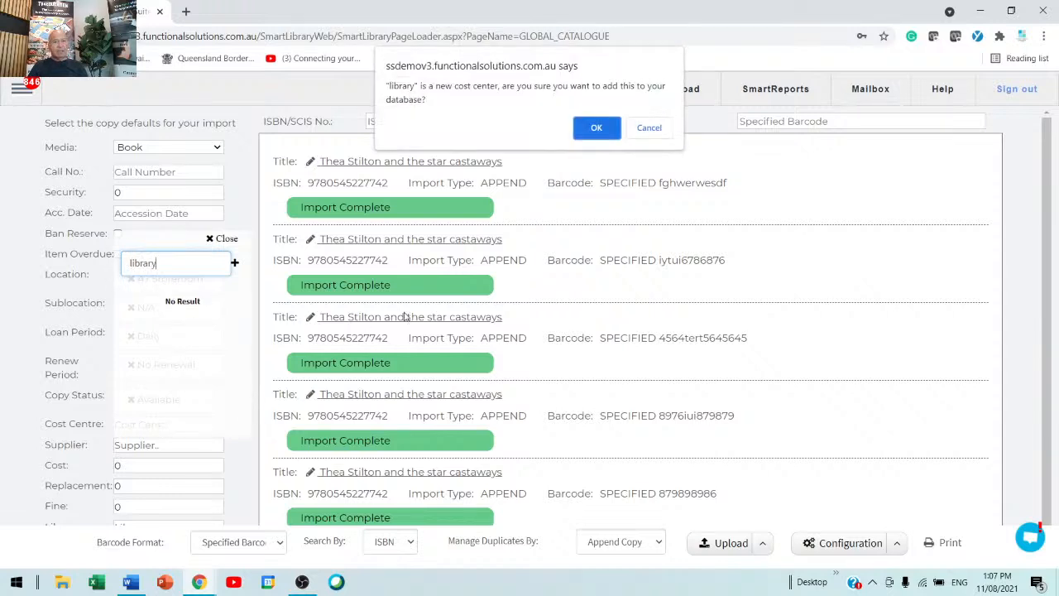
click(589, 131)
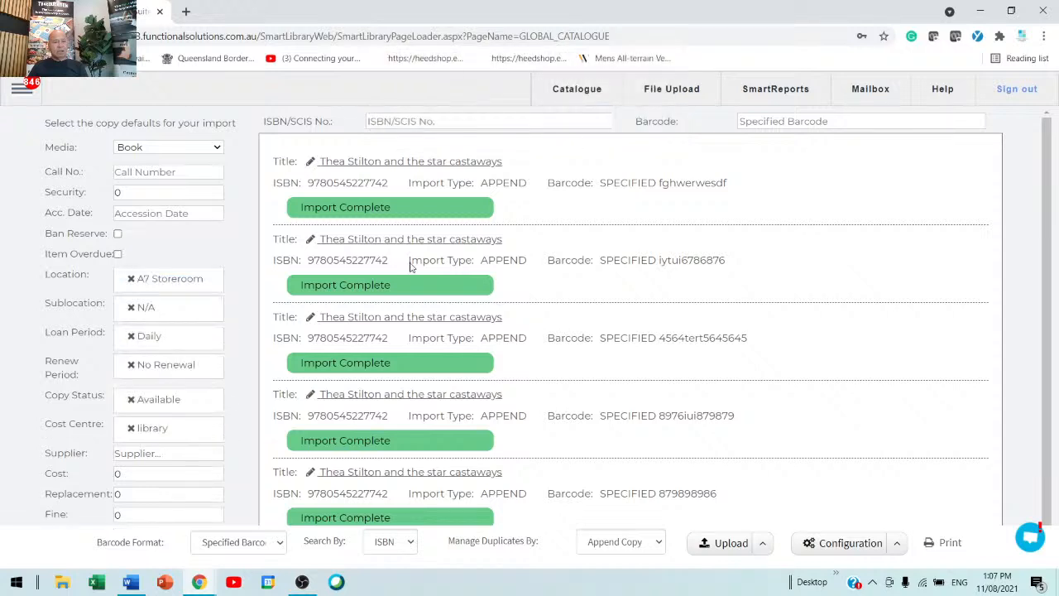
Step: Set the default cost to 45 and the replacement value to 86
click(140, 460)
click(135, 472)
drag(135, 472, 68, 481)
text(45)
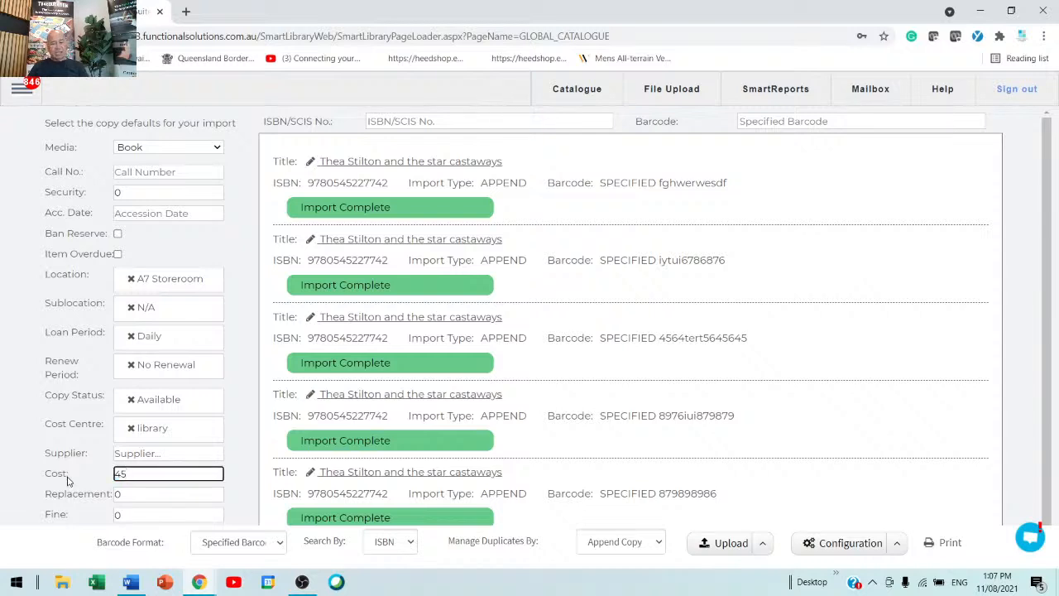
drag(123, 497, 20, 501)
text(86)
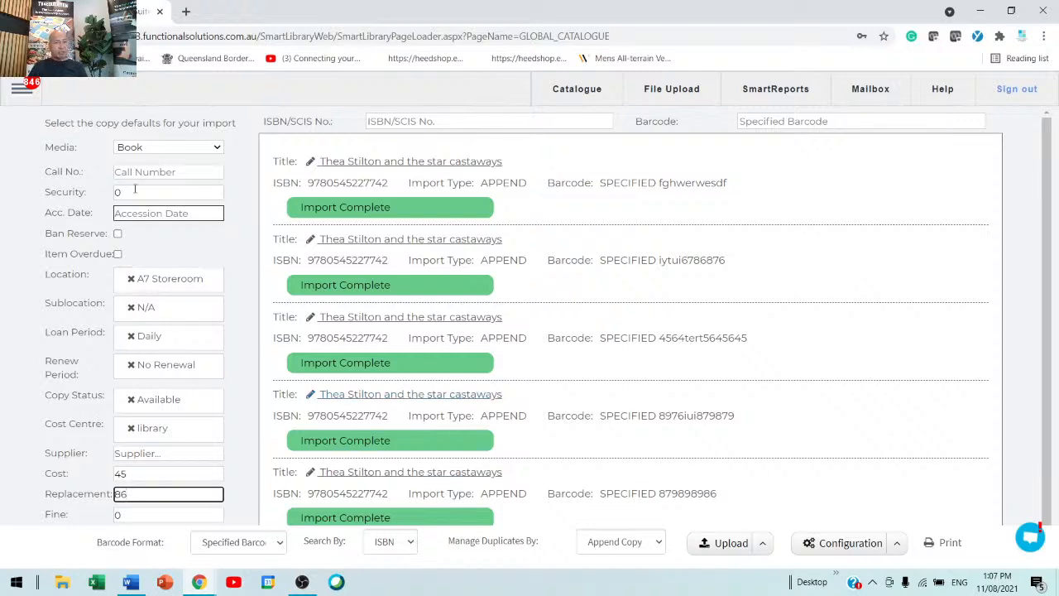
click(468, 122)
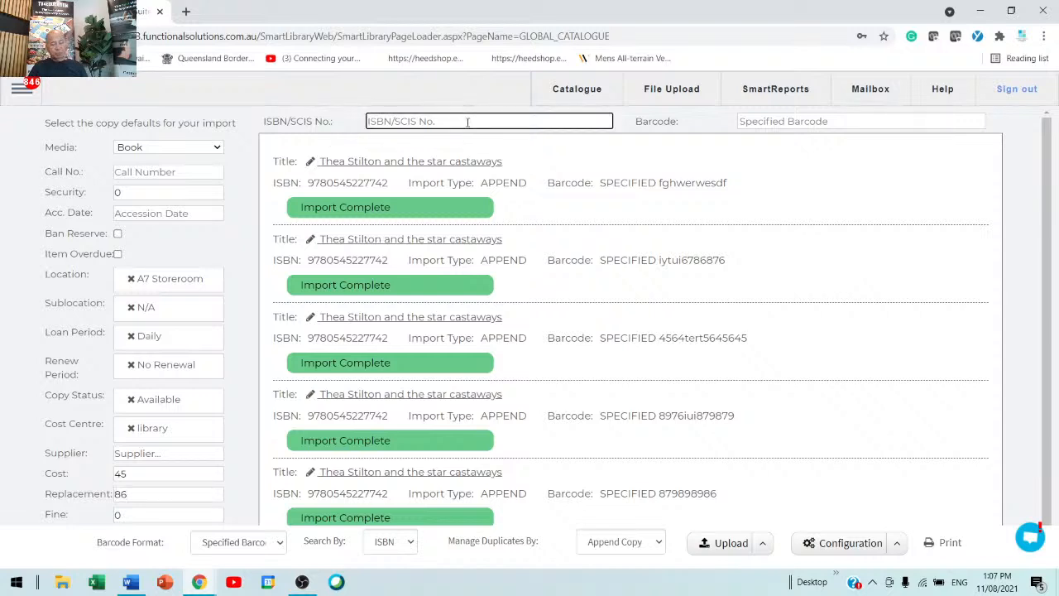
text(9780545227742)
key(Tab)
text(sdqweqdsdads)
key(Return)
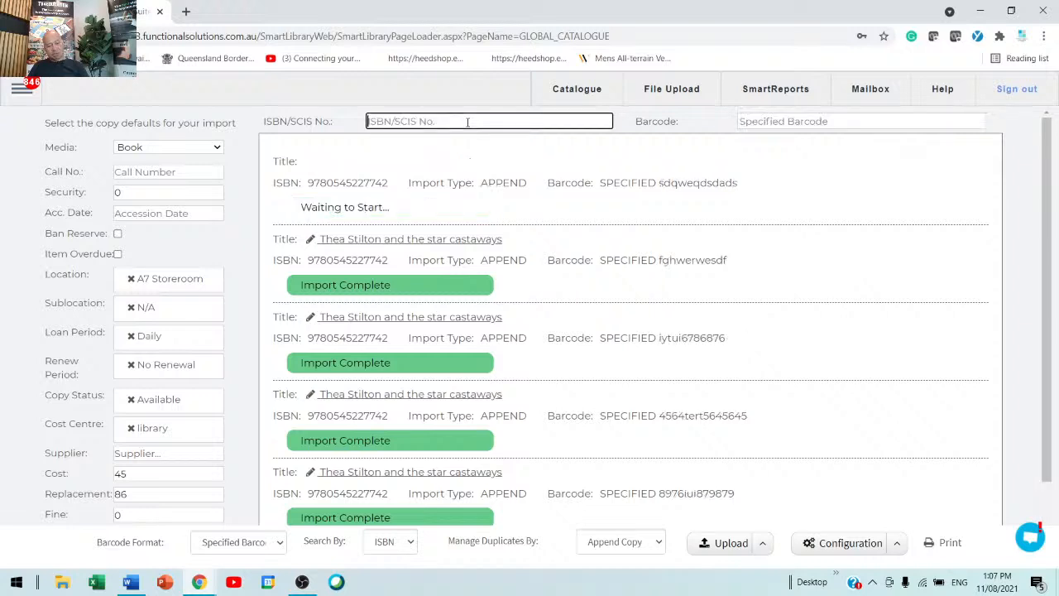
text(9780545227742)
key(Tab)
text(dfgertsdfsfd)
key(Return)
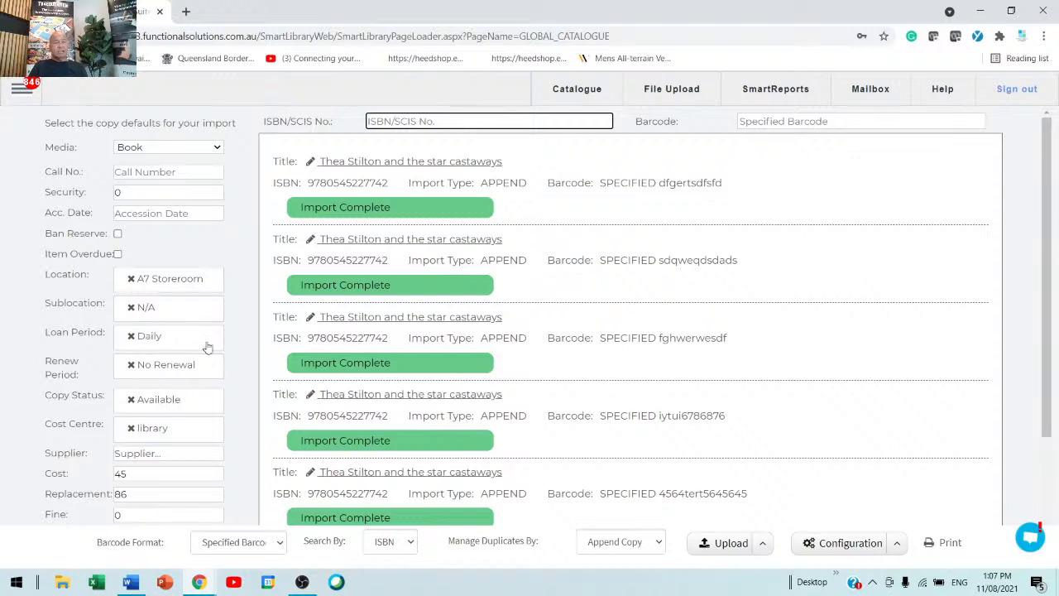
Step: Open the Thea Stilton and the star castaways record, review its copies and other sections, then save and close it
click(401, 395)
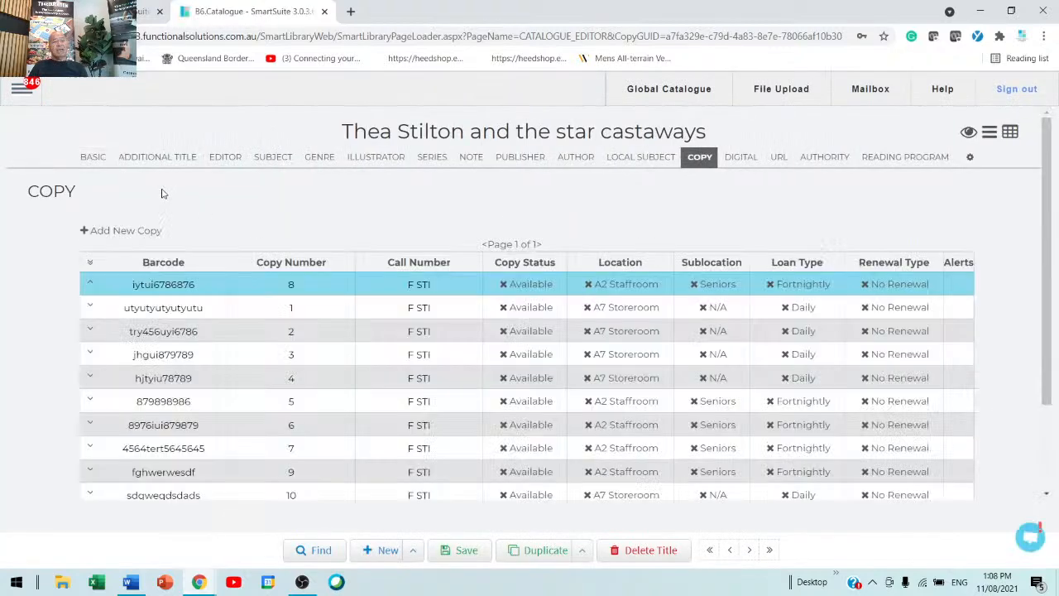
click(369, 162)
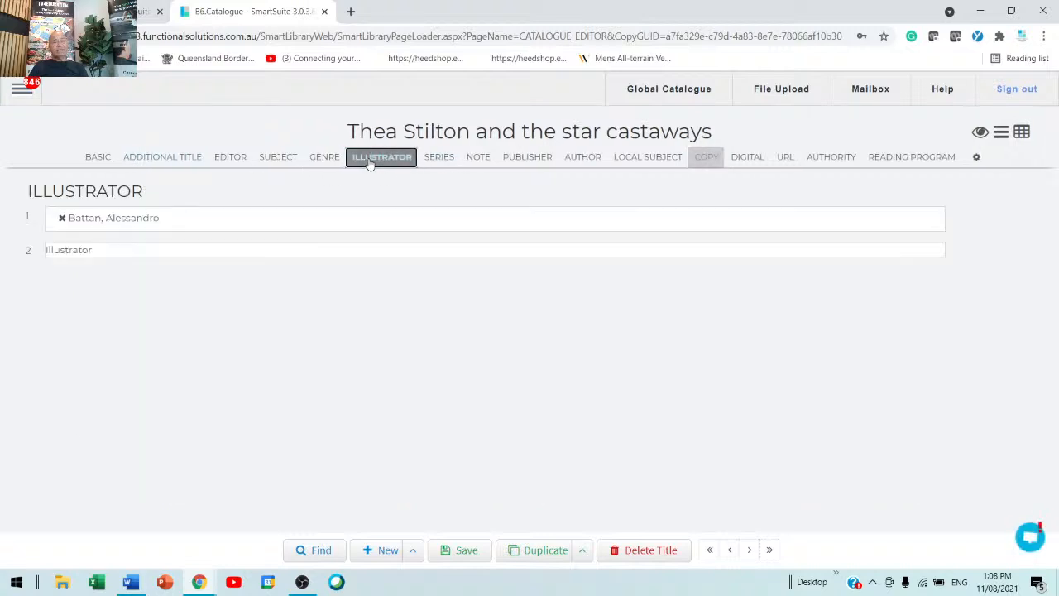
click(171, 161)
click(230, 159)
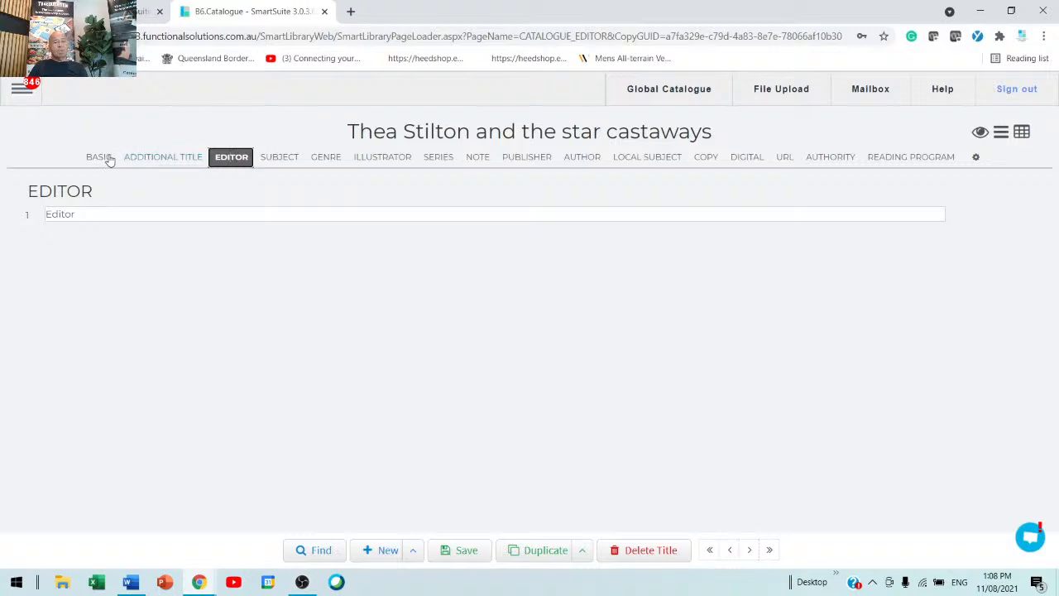
click(108, 160)
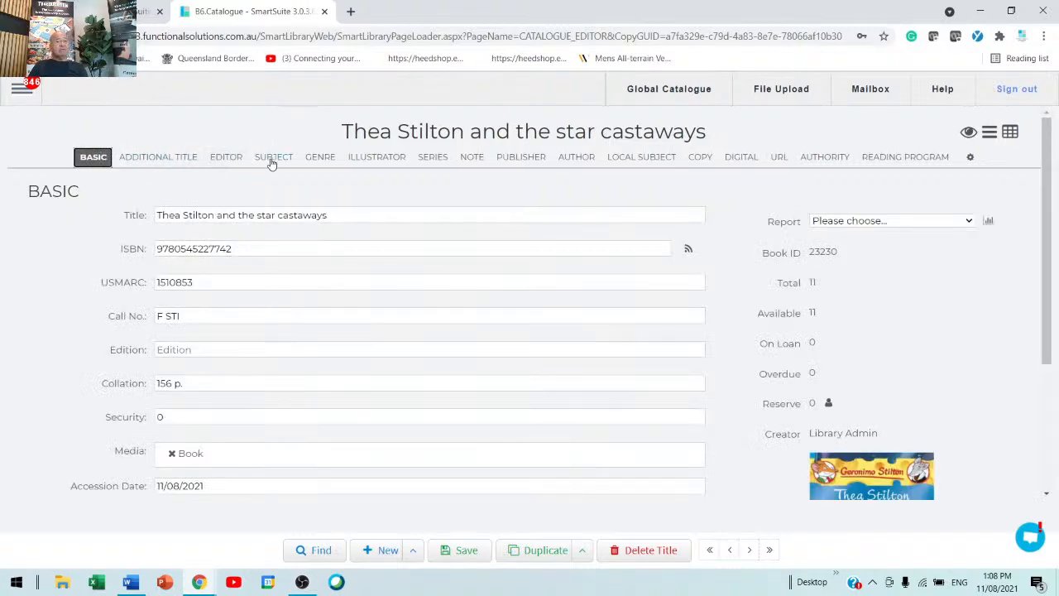
click(270, 162)
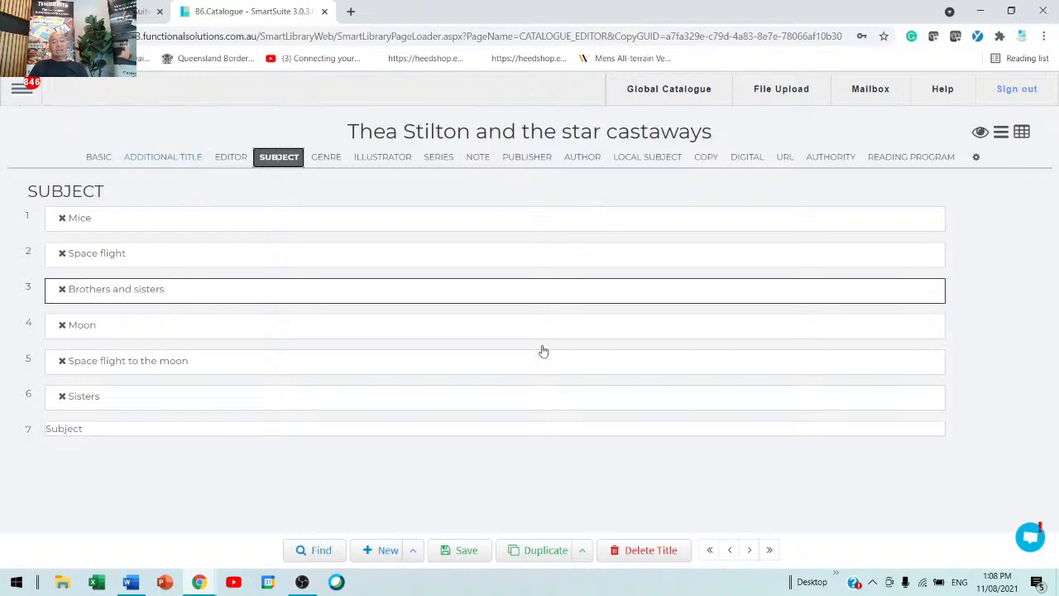
click(462, 550)
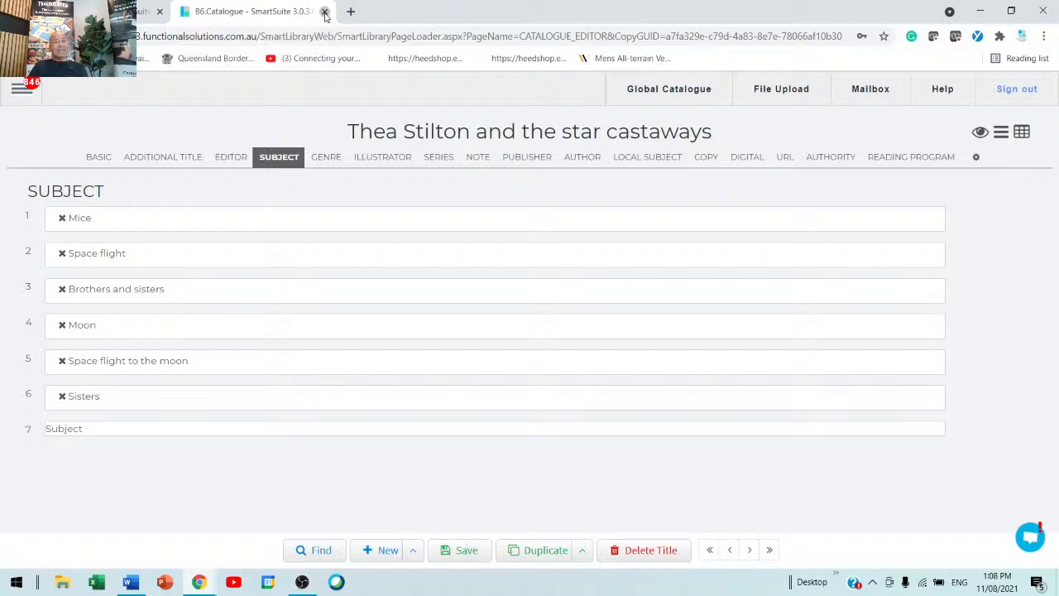
click(325, 13)
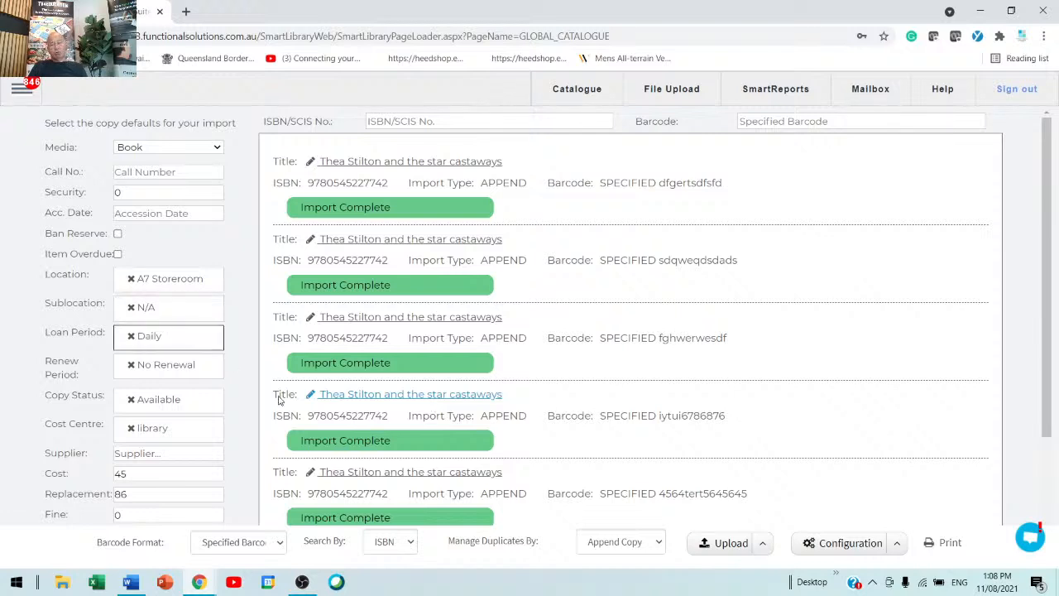
Step: Print labels for the imported copies with 17 blank labels, generate the sheet and close it
click(952, 548)
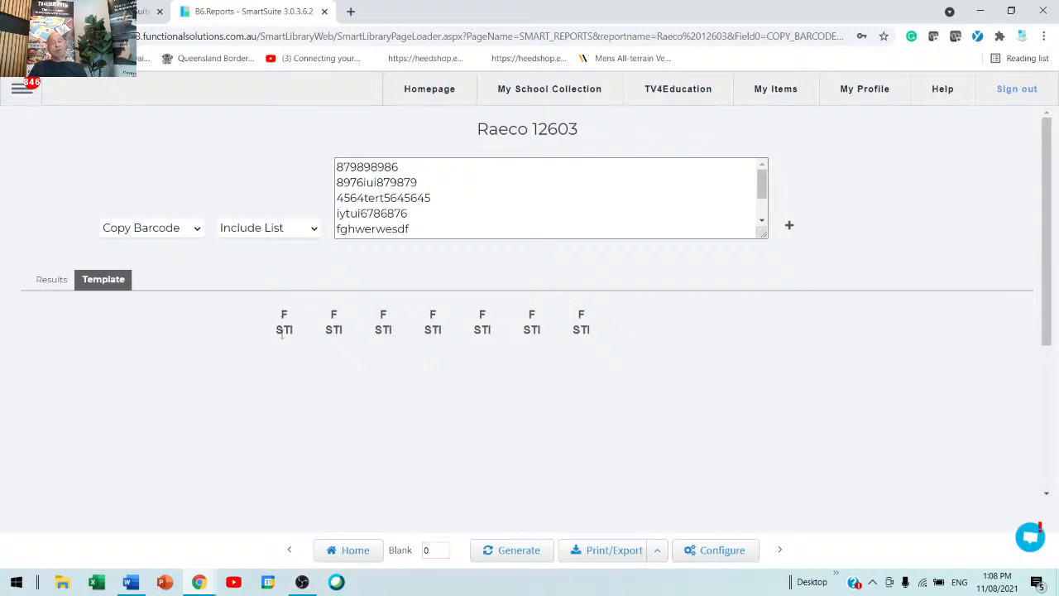
double_click(429, 550)
text(17)
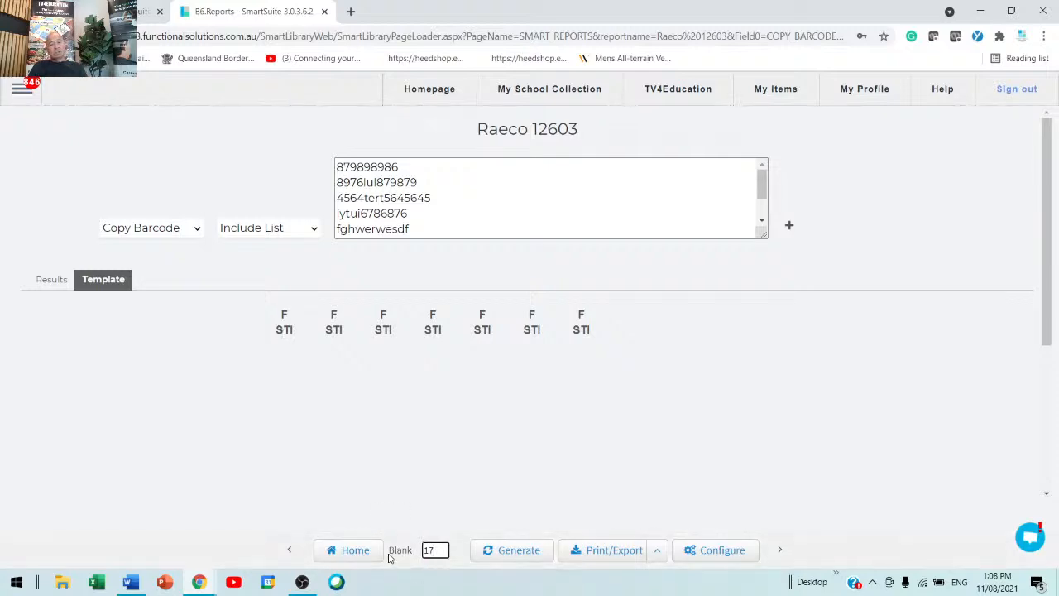
click(515, 555)
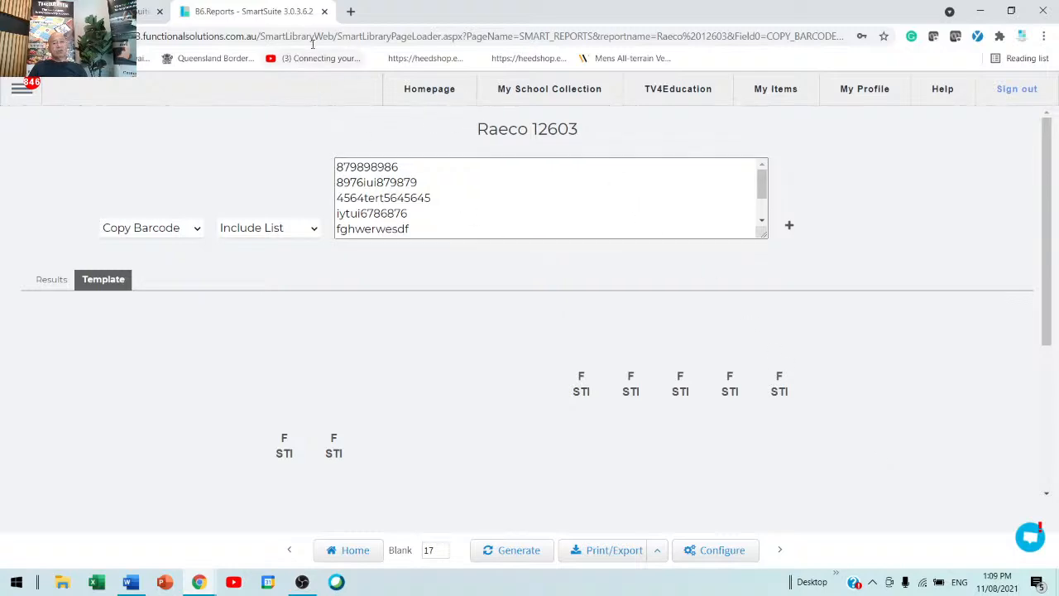
click(325, 13)
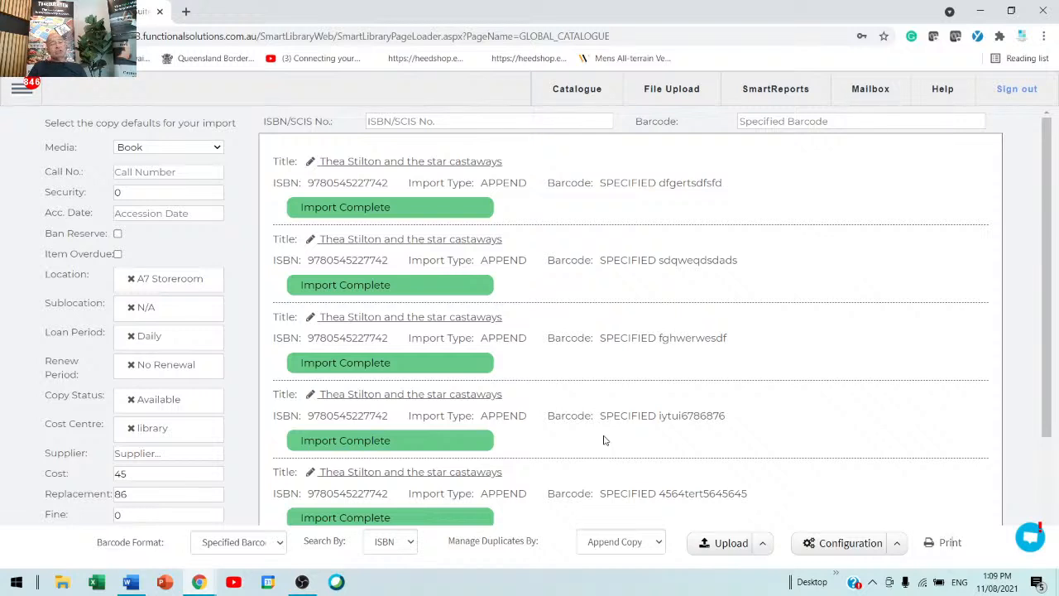
Step: Open the Z3950 database configuration and examine the SCIS server's connection settings
click(899, 545)
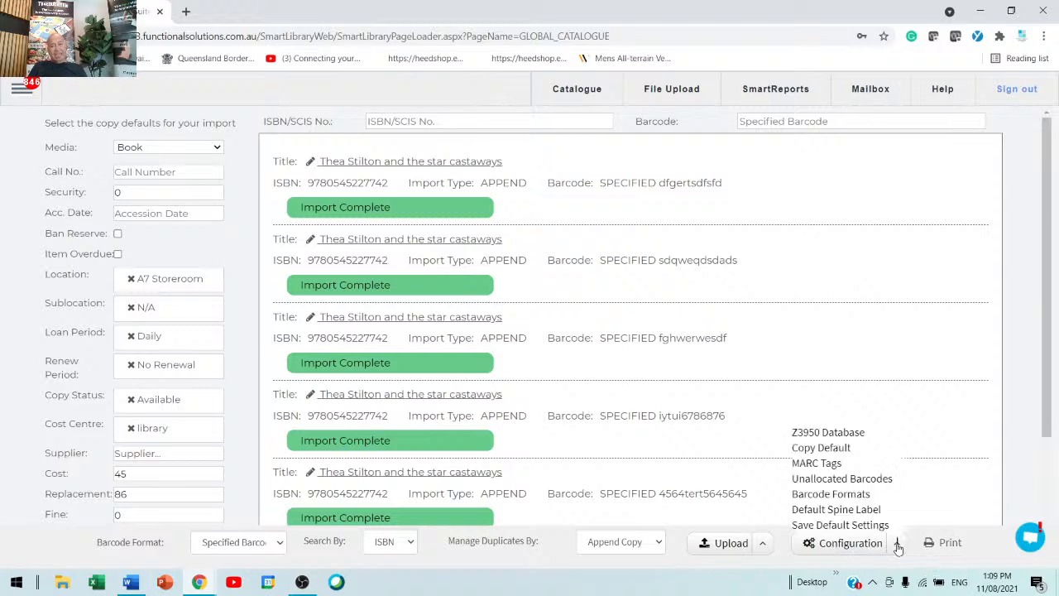
click(820, 434)
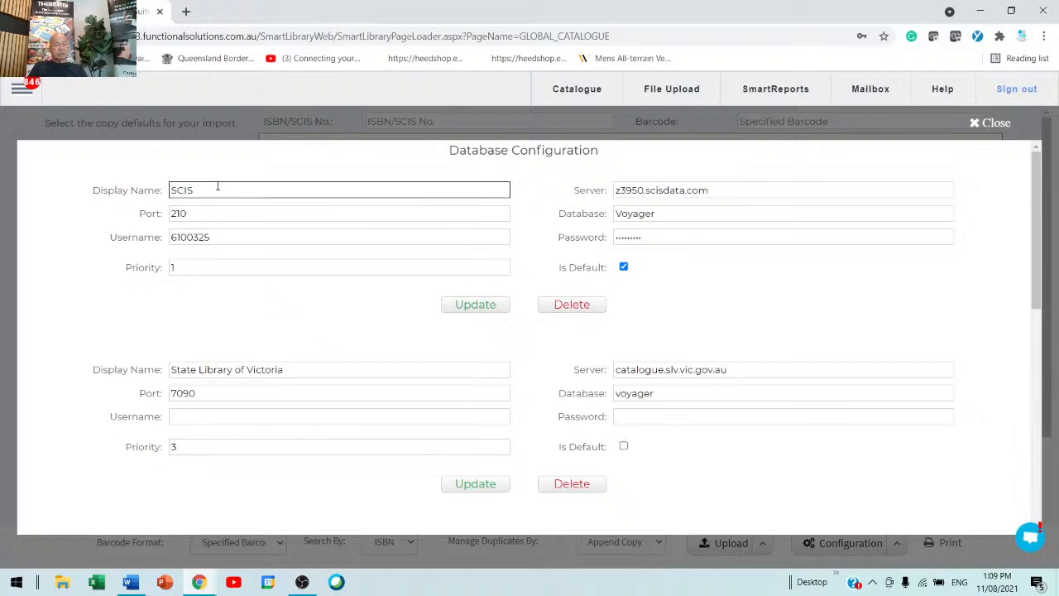
drag(253, 237, 106, 228)
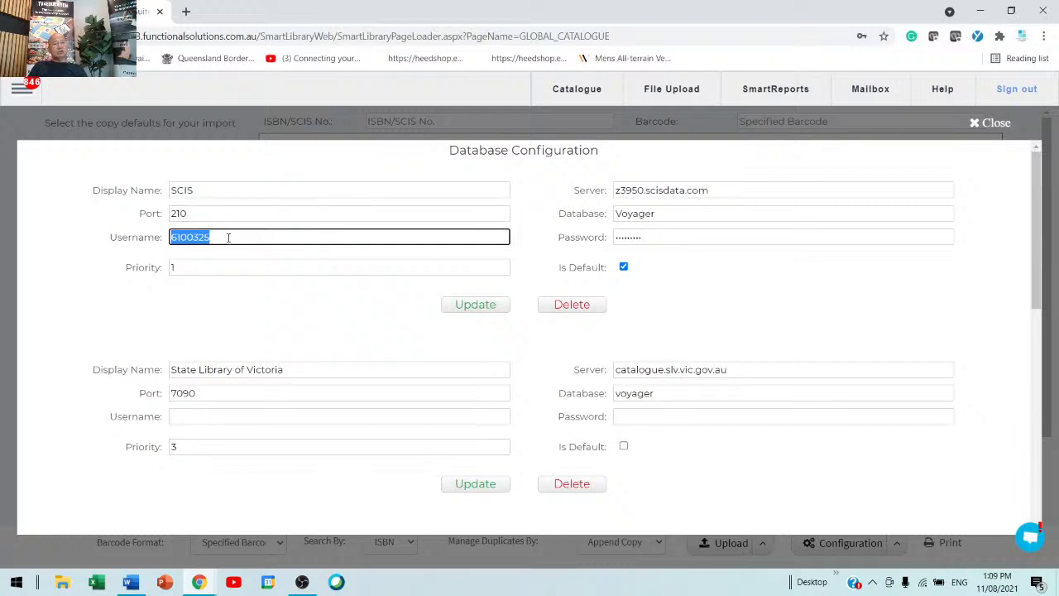
click(786, 191)
drag(782, 190, 603, 189)
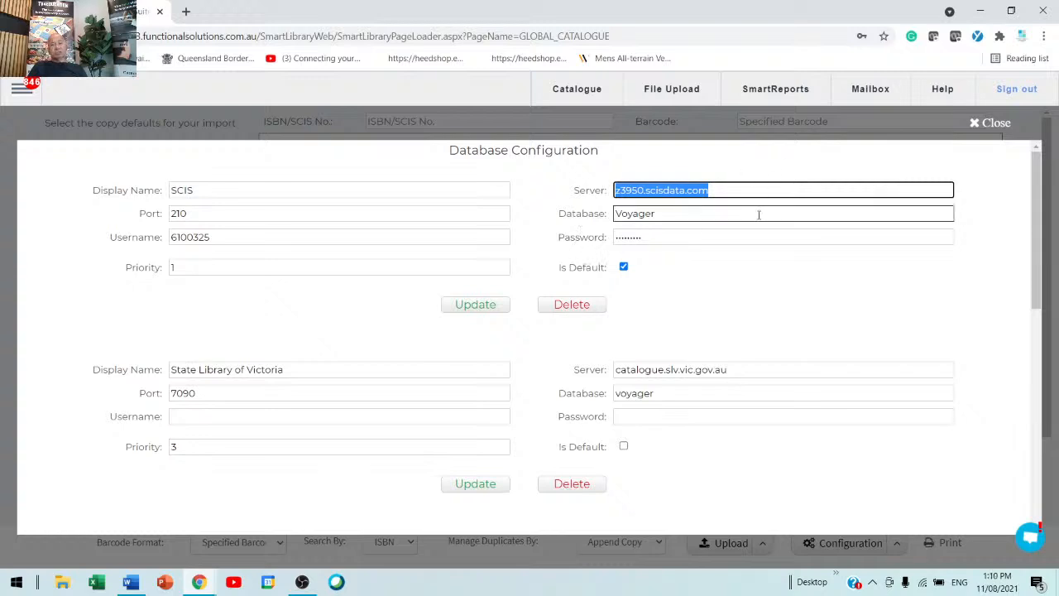
click(683, 234)
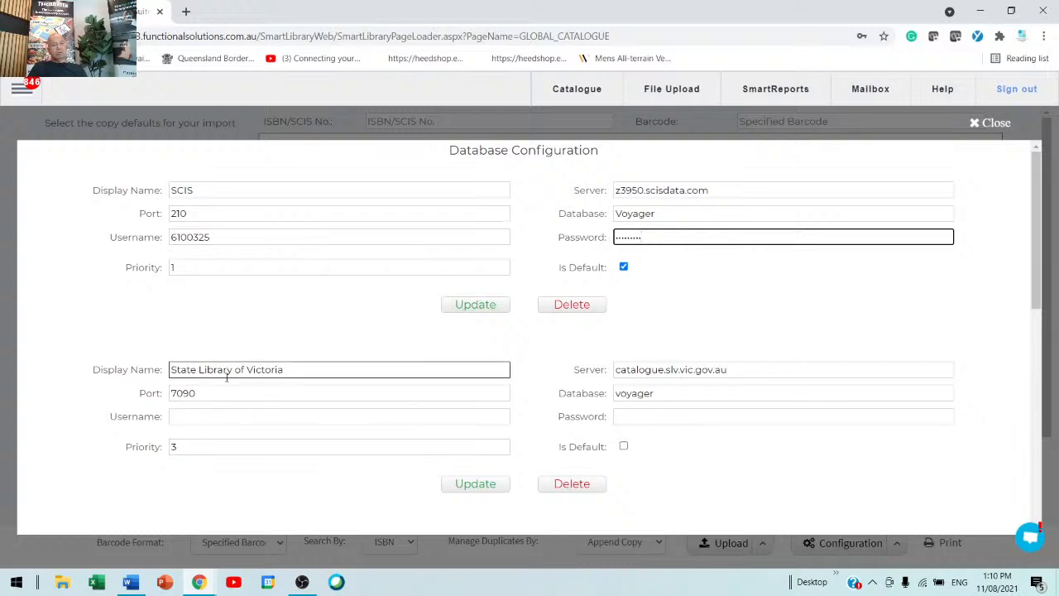
scroll(281, 444, down, 4)
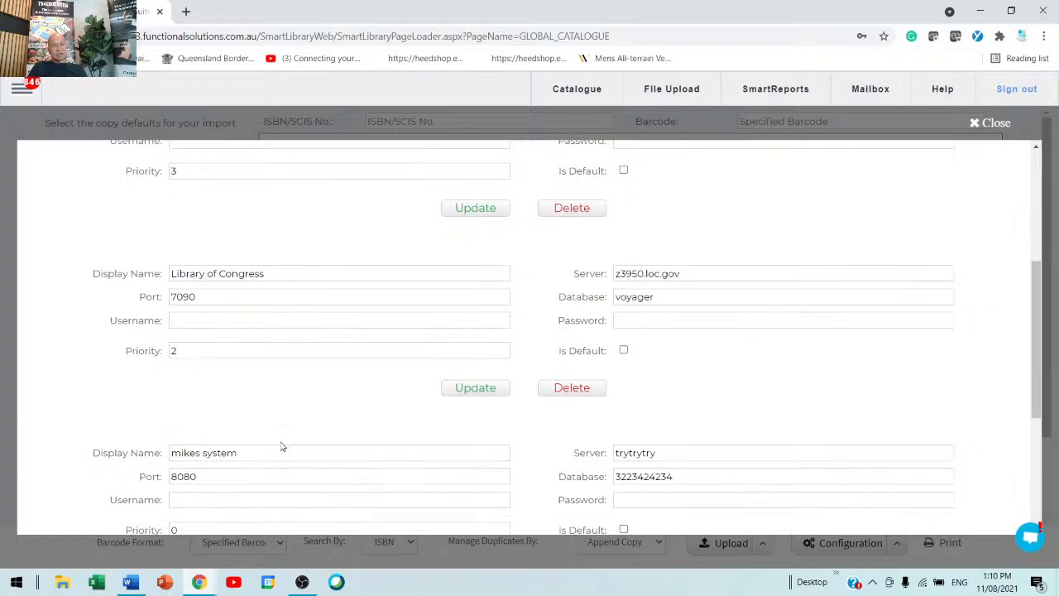
scroll(281, 440, up, 4)
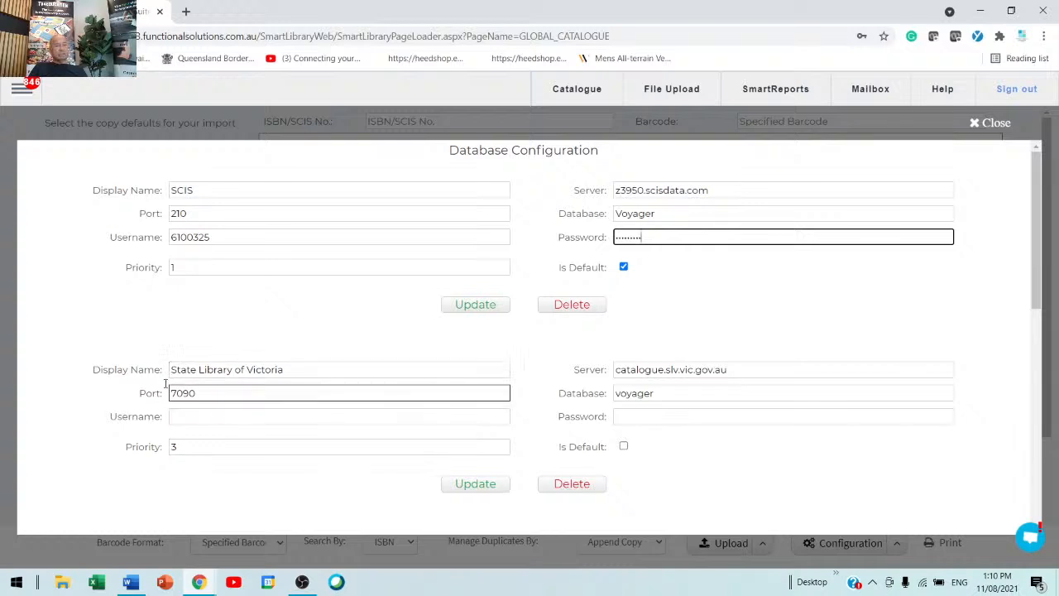
Step: Examine the State Library of Victoria server entry's fields and the other configured Z3950 servers
drag(135, 362, 306, 410)
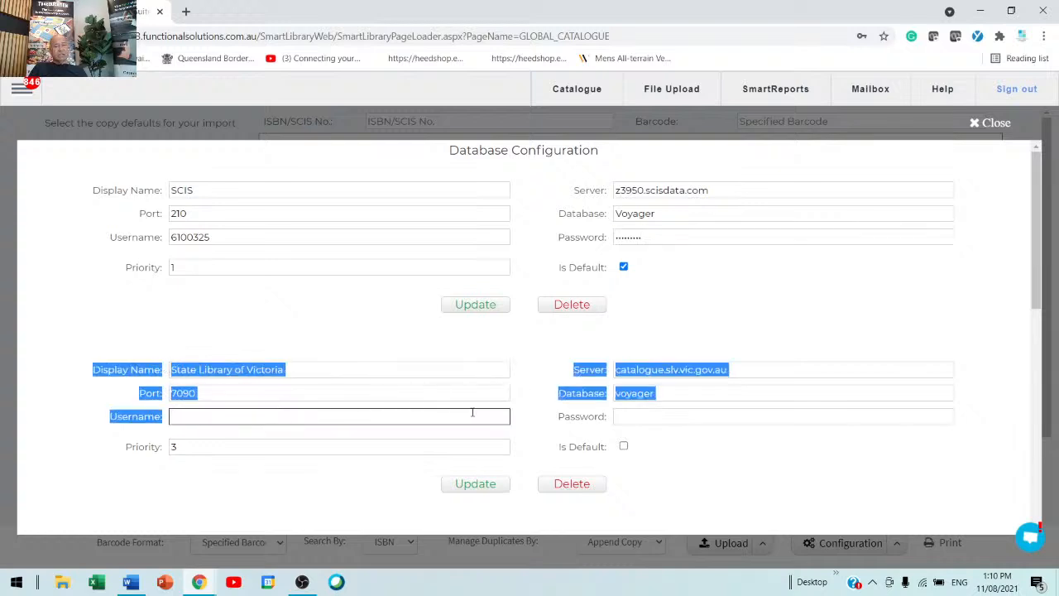
drag(454, 413, 643, 412)
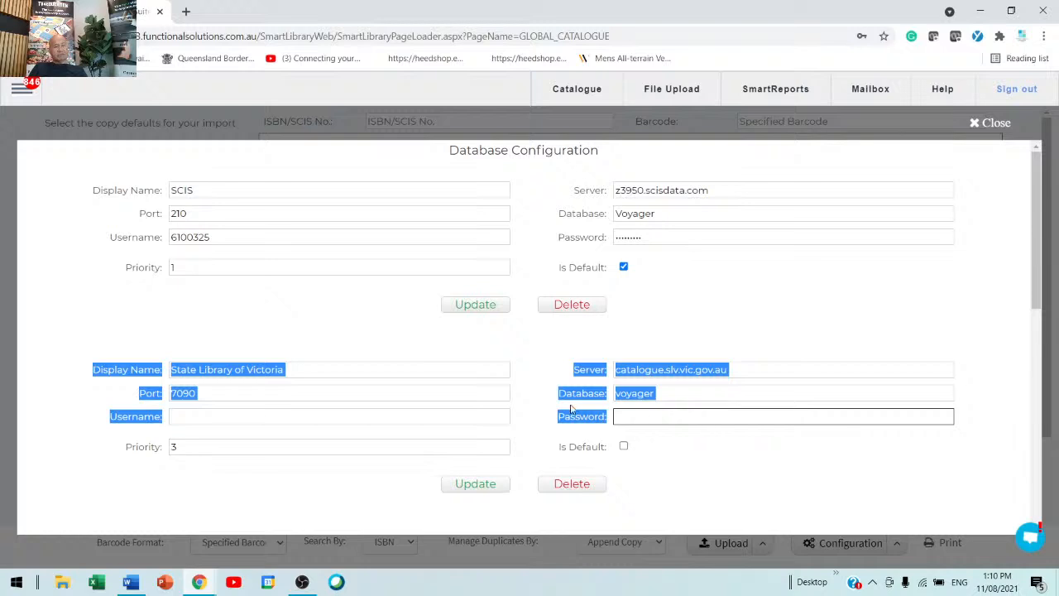
click(376, 370)
click(222, 390)
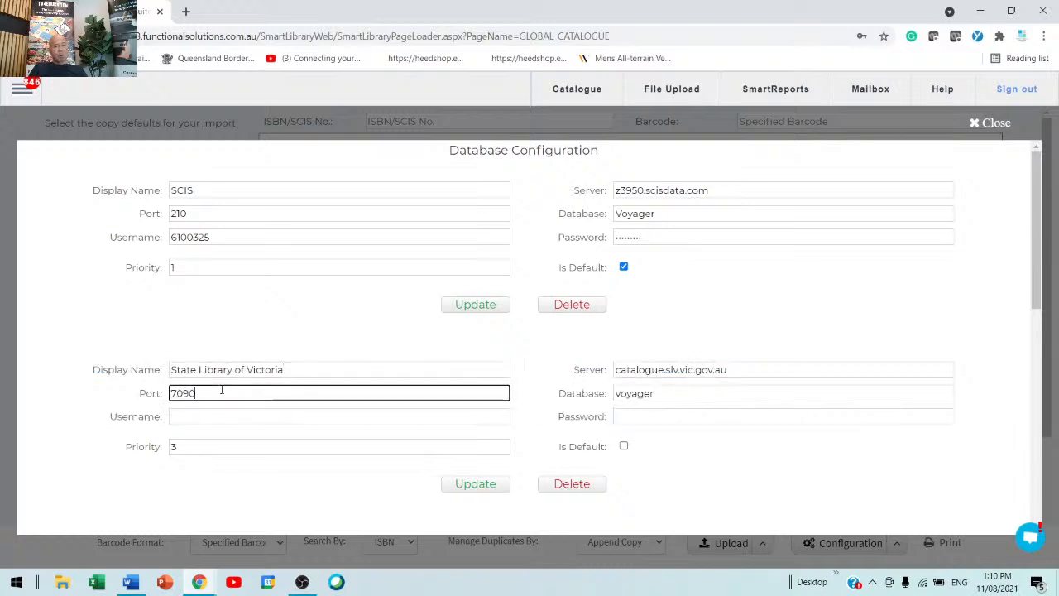
click(740, 370)
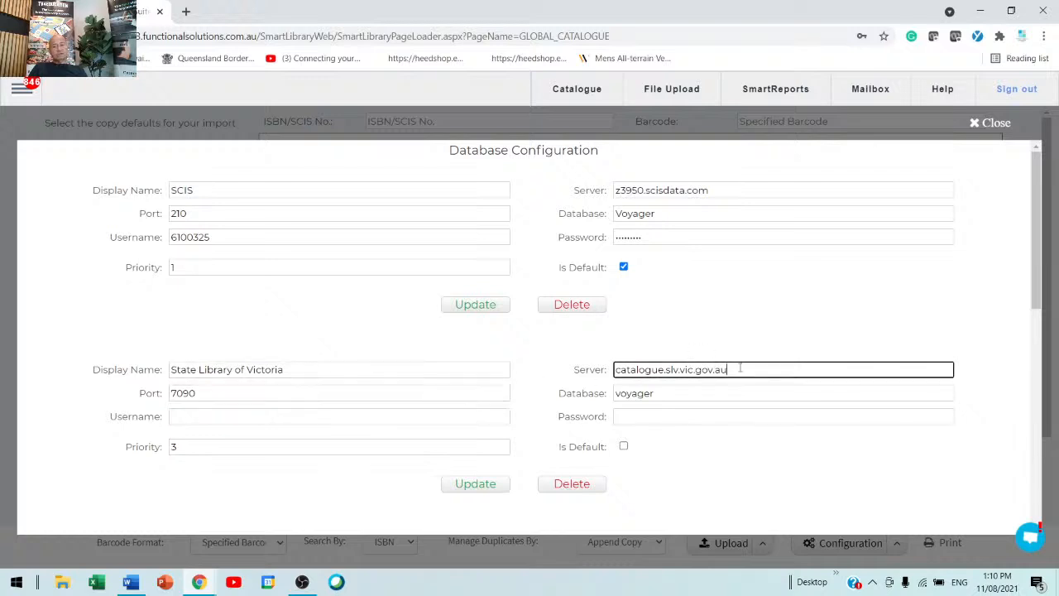
click(689, 392)
click(223, 419)
click(639, 416)
click(639, 416)
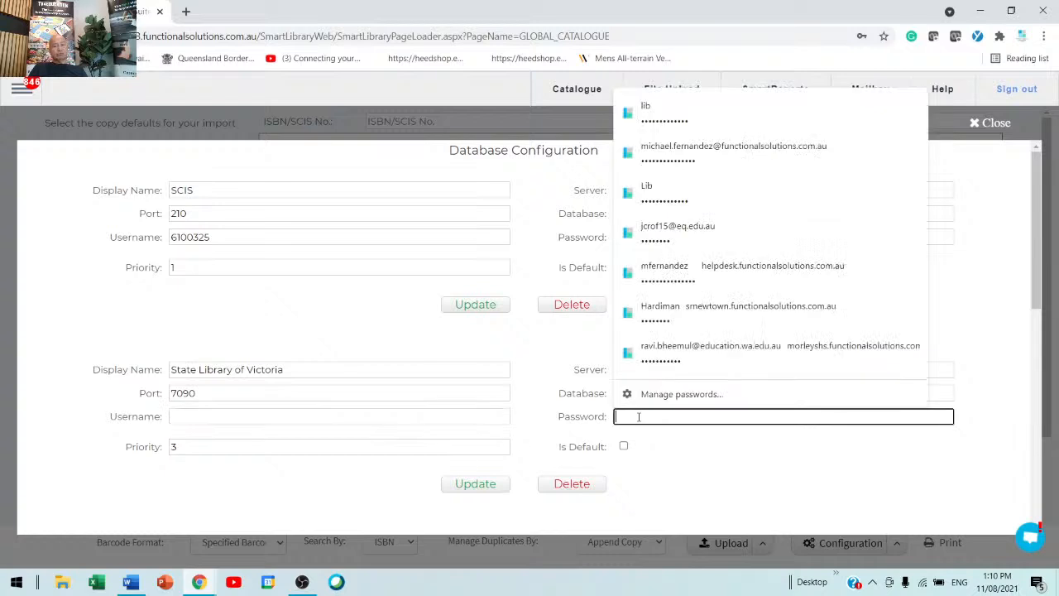
click(675, 473)
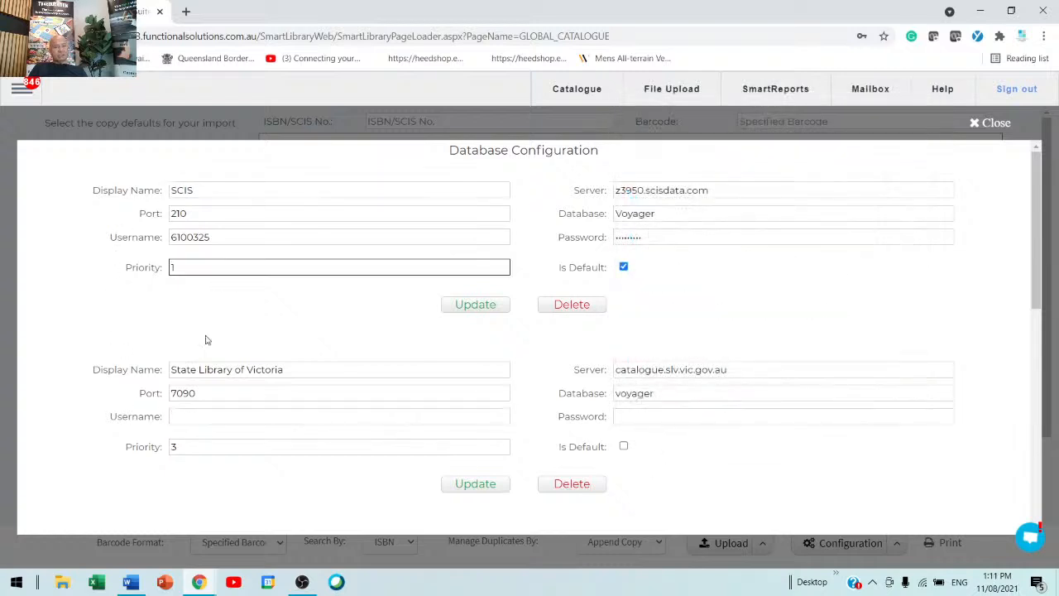
scroll(288, 416, down, 3)
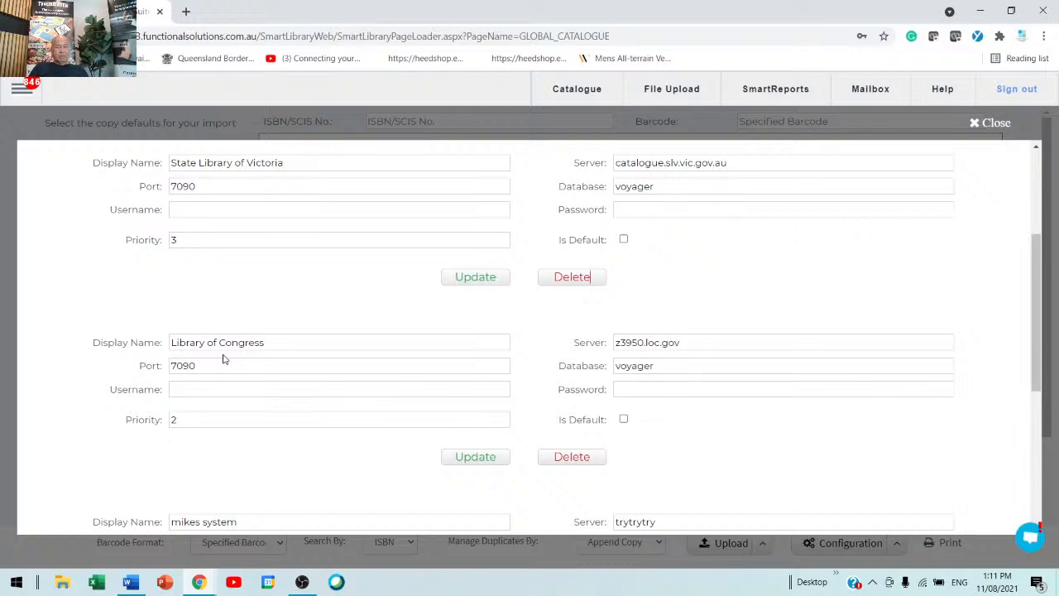
scroll(223, 358, up, 3)
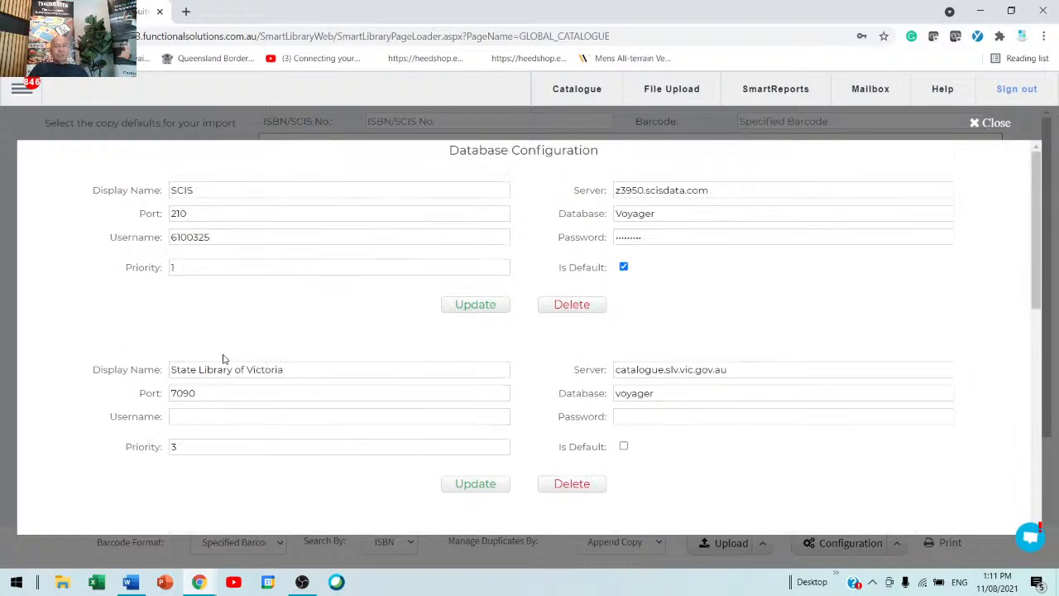
Step: Examine the SCIS server's priority and the remaining server entries, then close the database configuration
click(229, 268)
key(BackSpace)
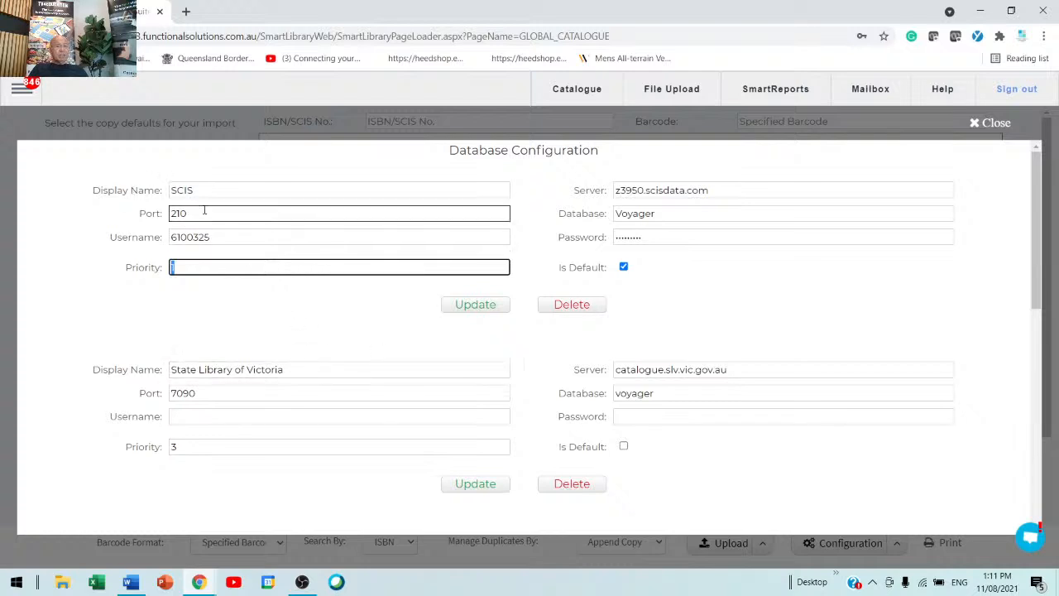
click(207, 265)
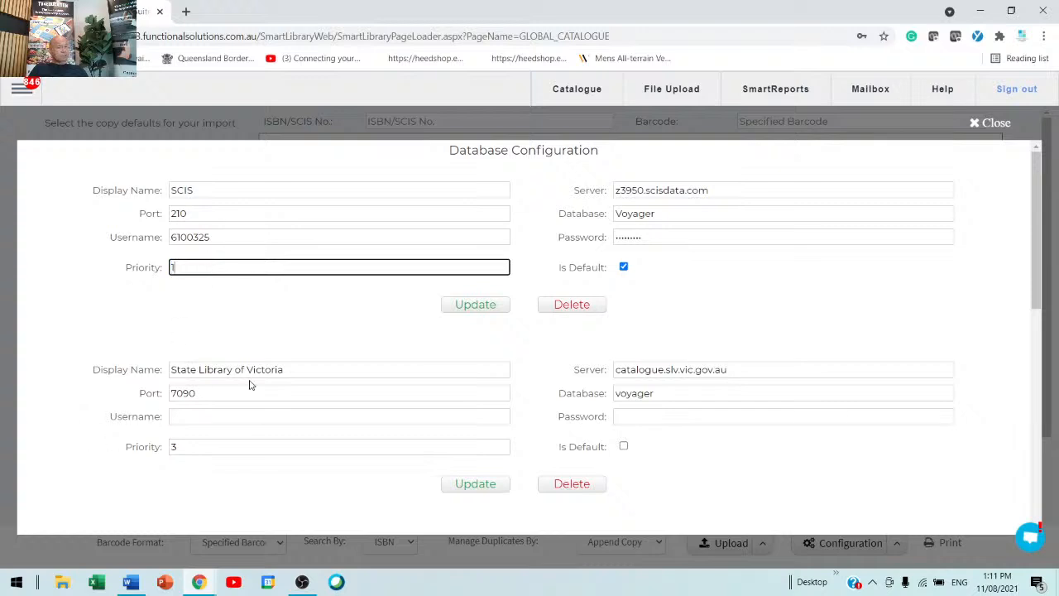
scroll(251, 385, down, 3)
click(267, 342)
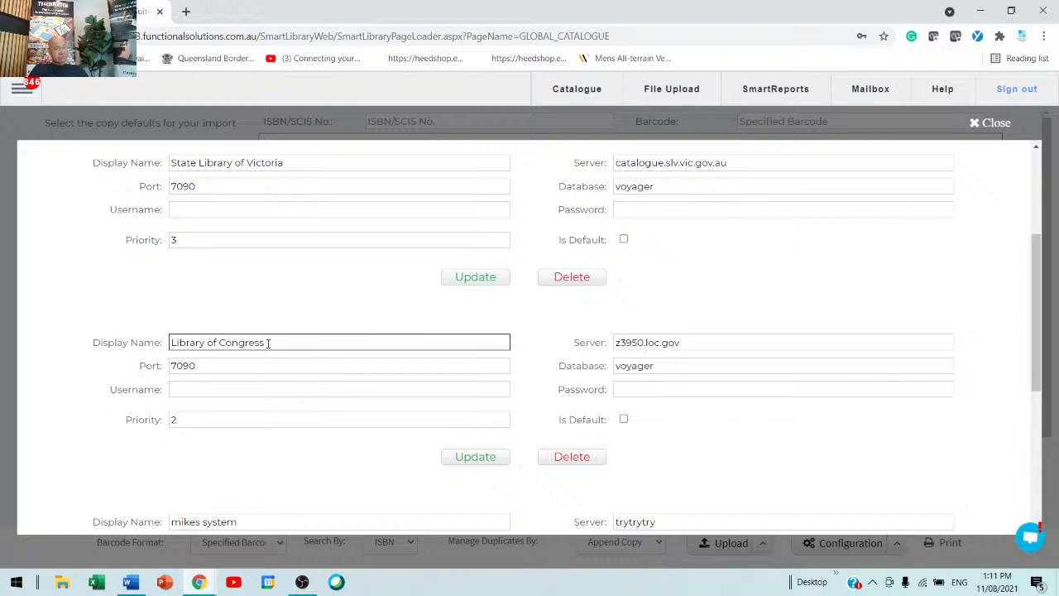
click(204, 419)
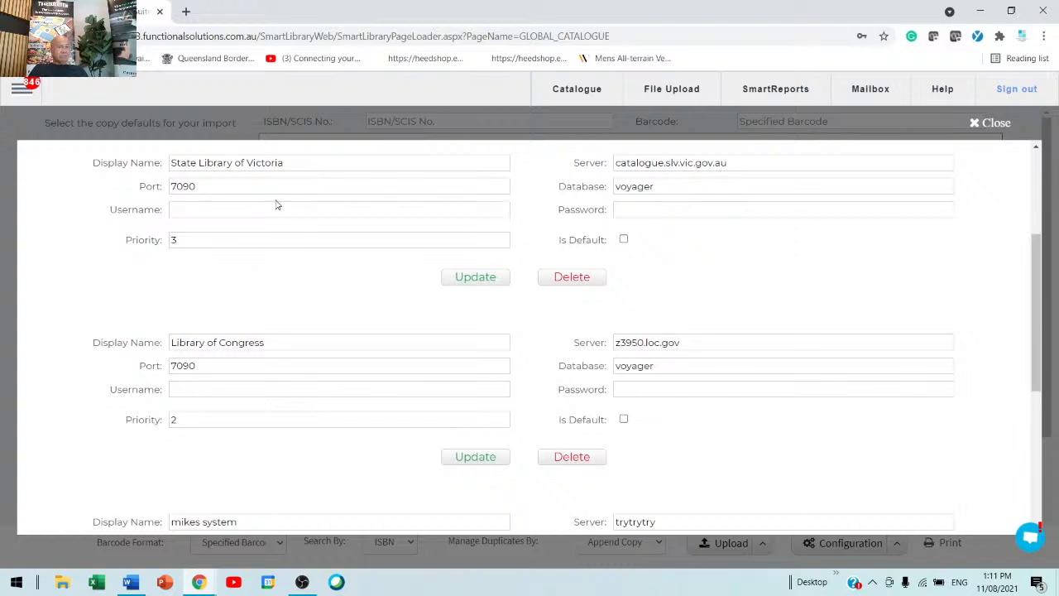
scroll(291, 276, up, 3)
scroll(291, 275, down, 6)
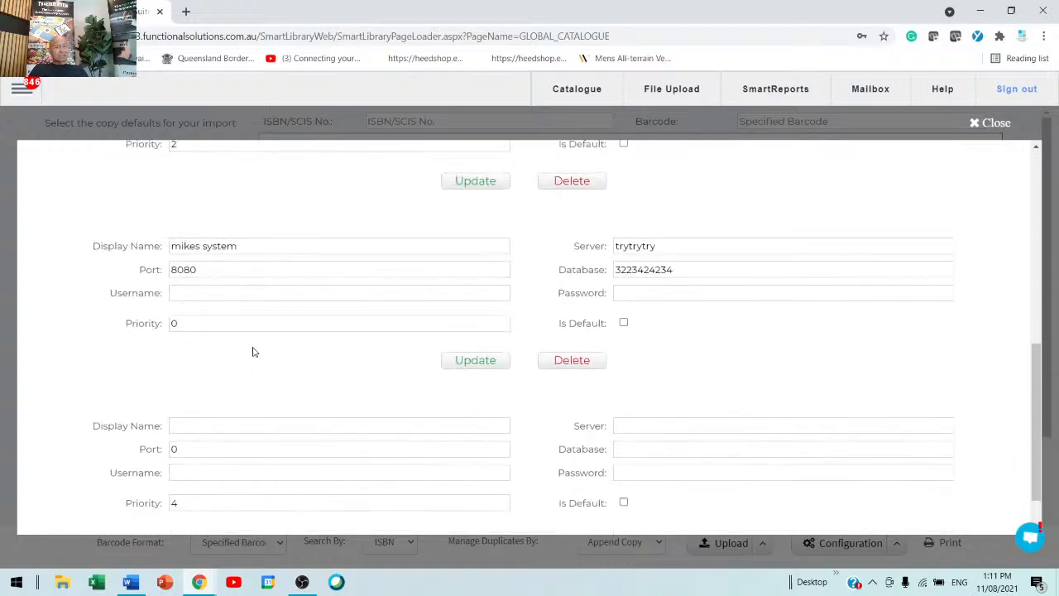
scroll(260, 347, up, 3)
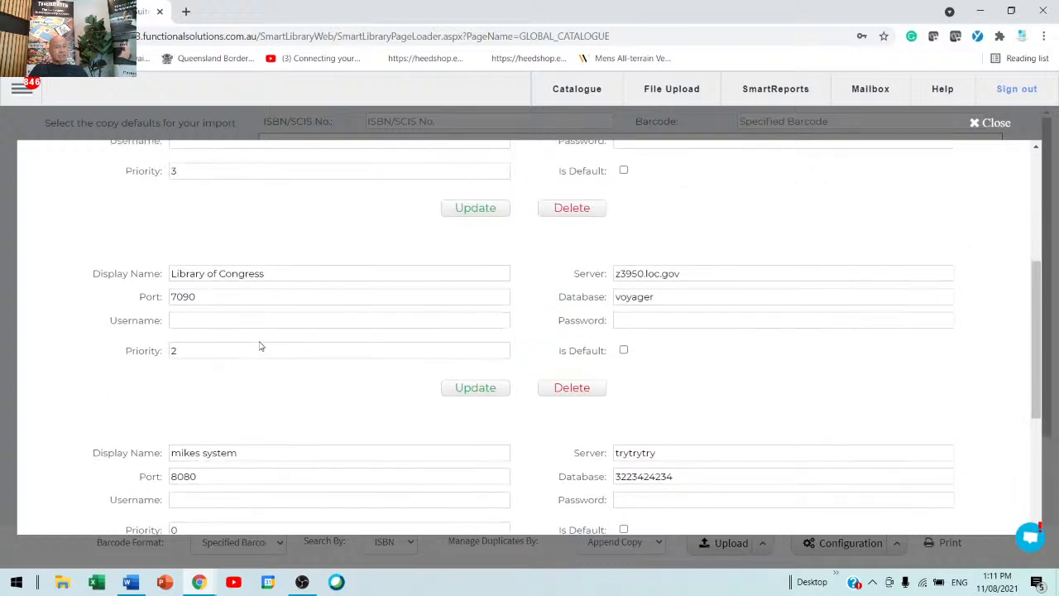
scroll(260, 347, up, 3)
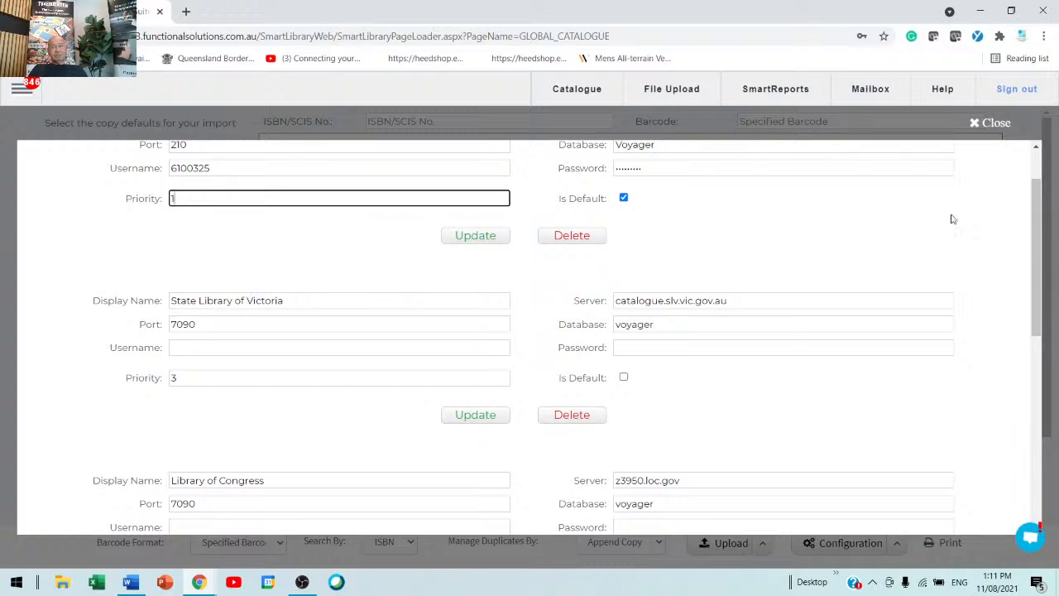
click(994, 123)
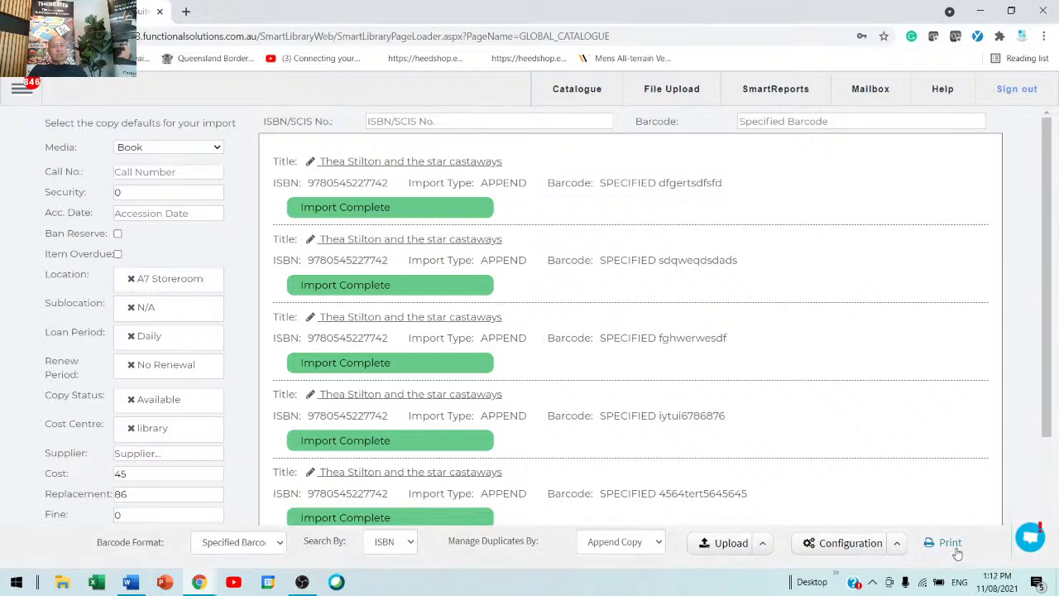
Step: Open the Default Spine Label settings, try several spine label reports ending with Dataman TL55 using Title Call Number, and close the dialog
click(898, 545)
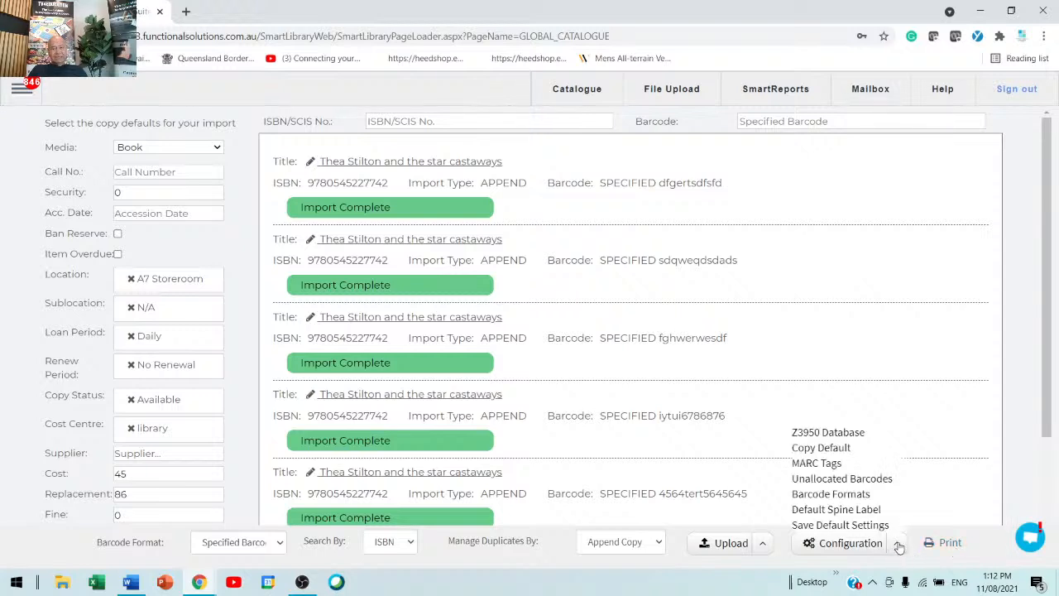
click(850, 510)
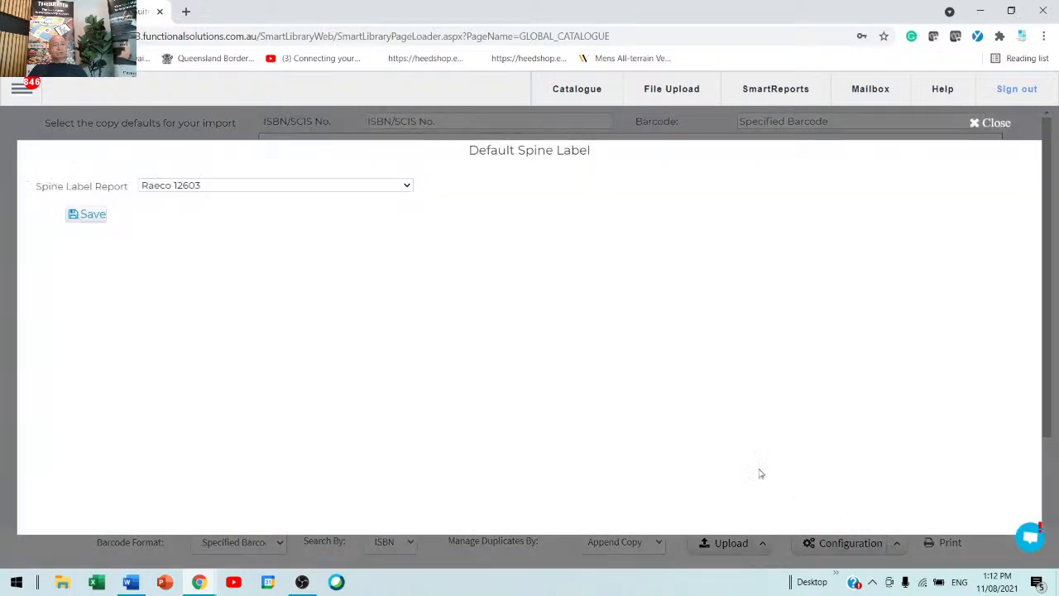
click(240, 189)
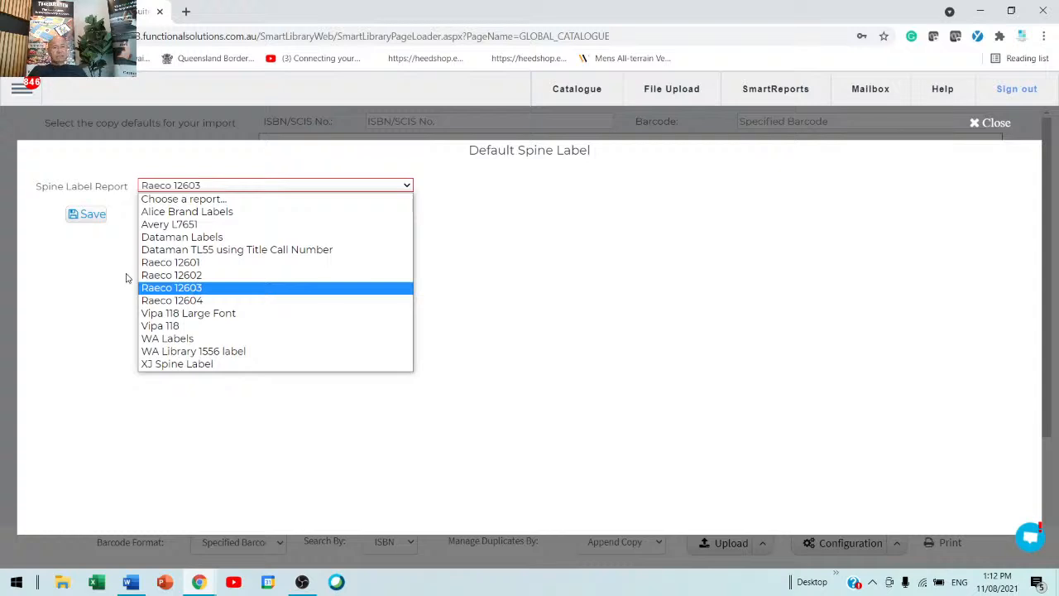
click(239, 292)
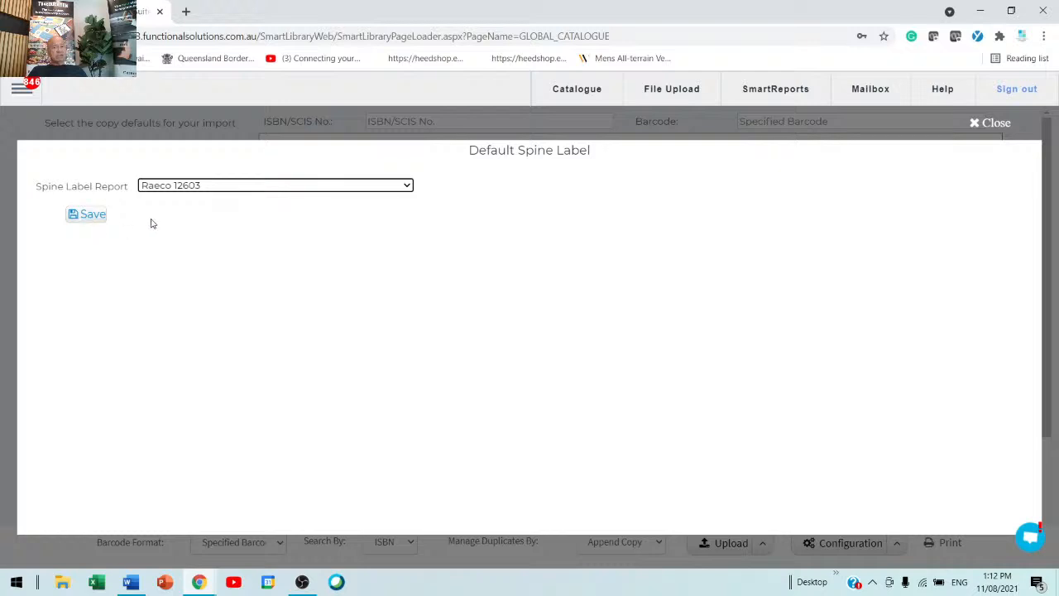
click(322, 189)
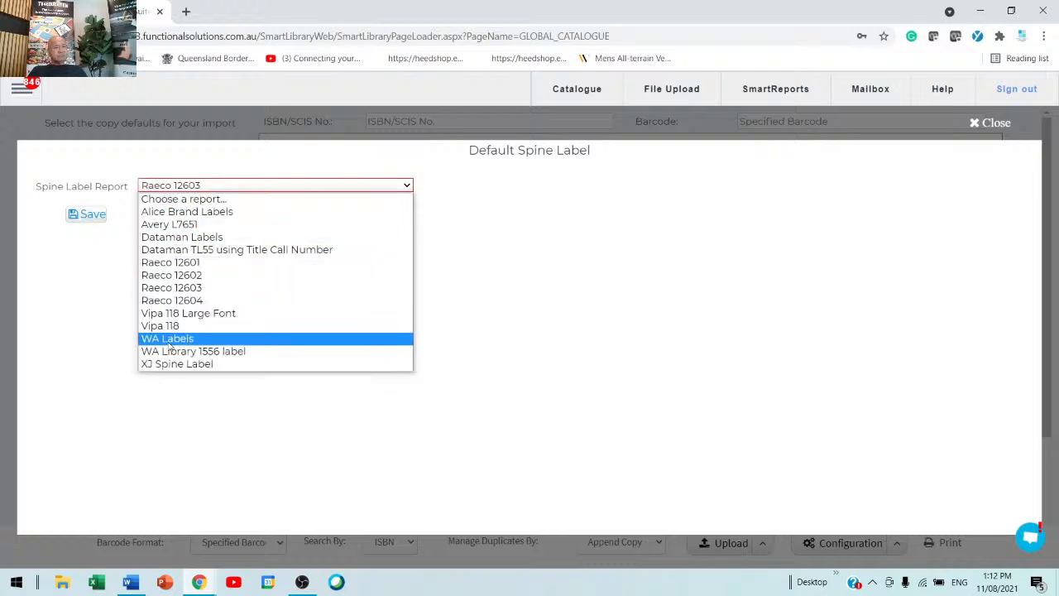
click(196, 264)
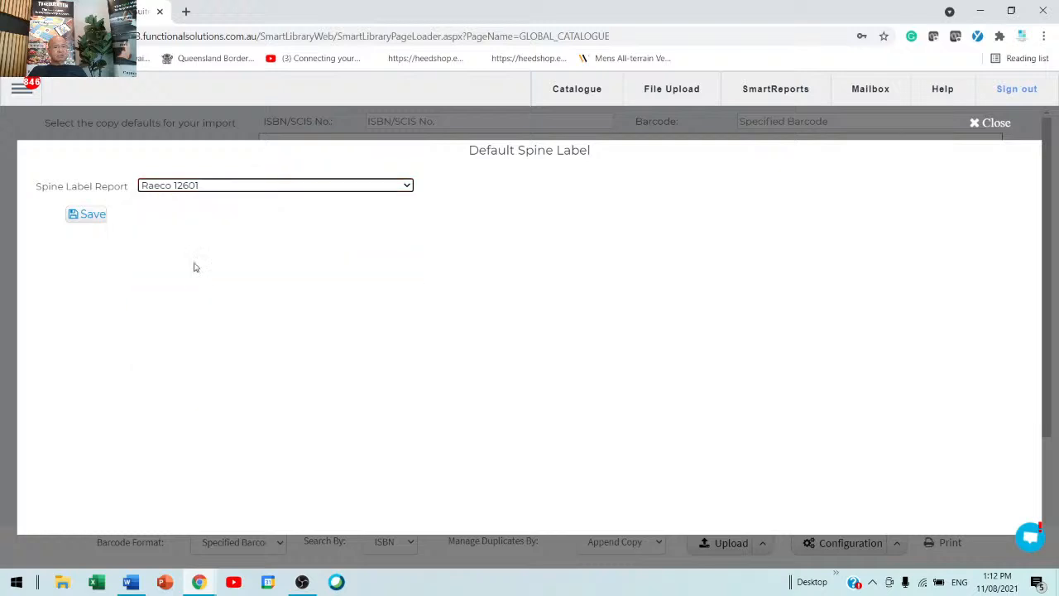
click(208, 193)
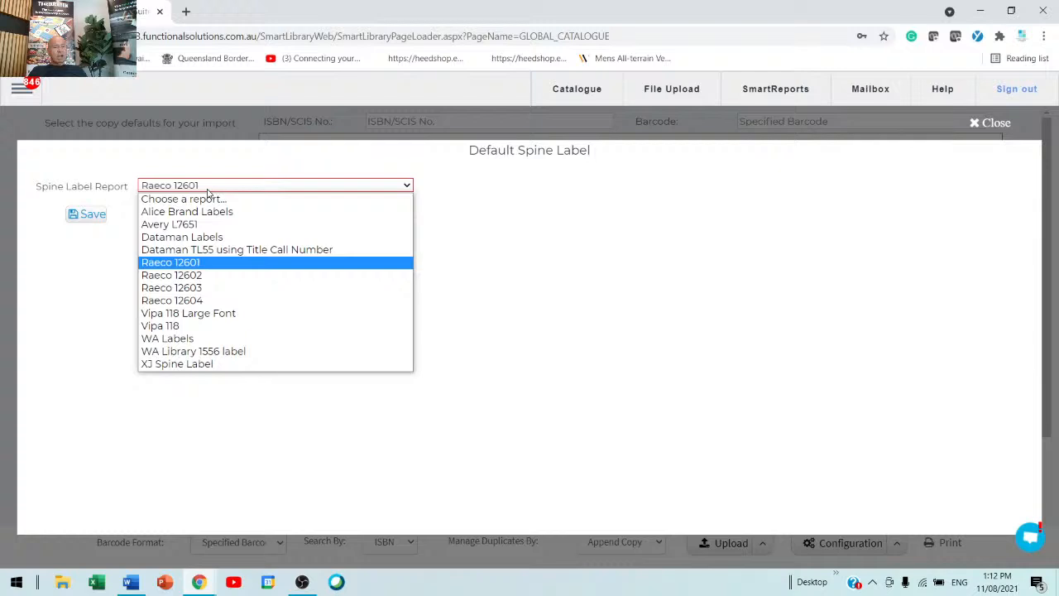
click(198, 251)
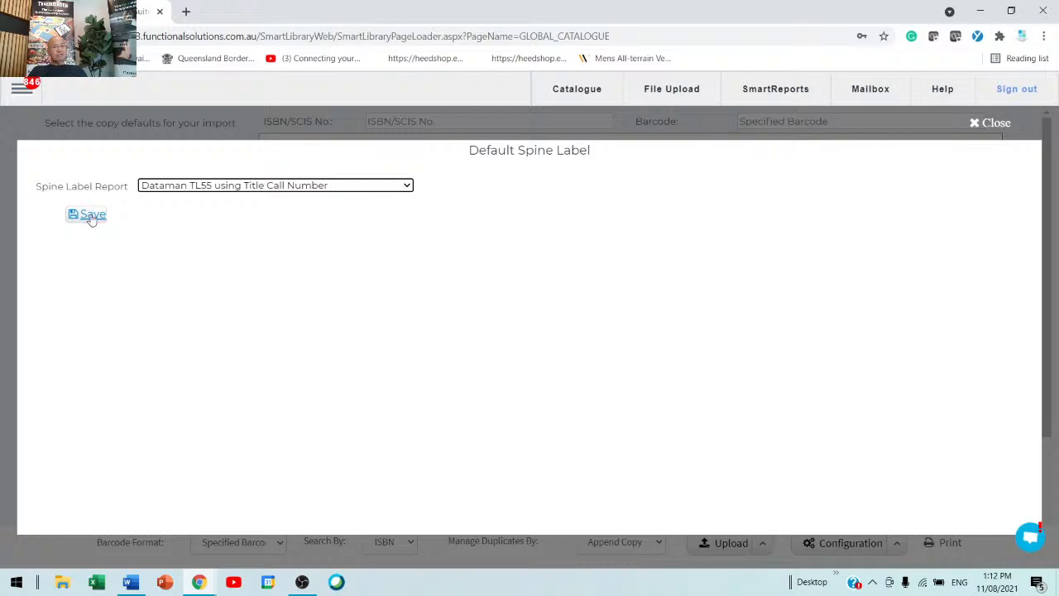
click(370, 191)
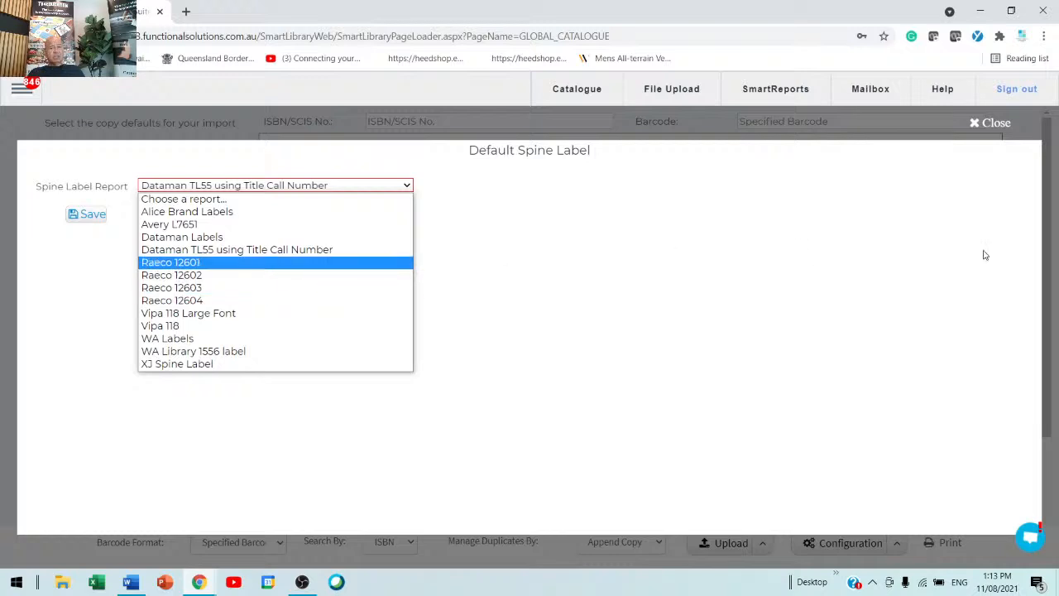
click(999, 126)
click(1000, 126)
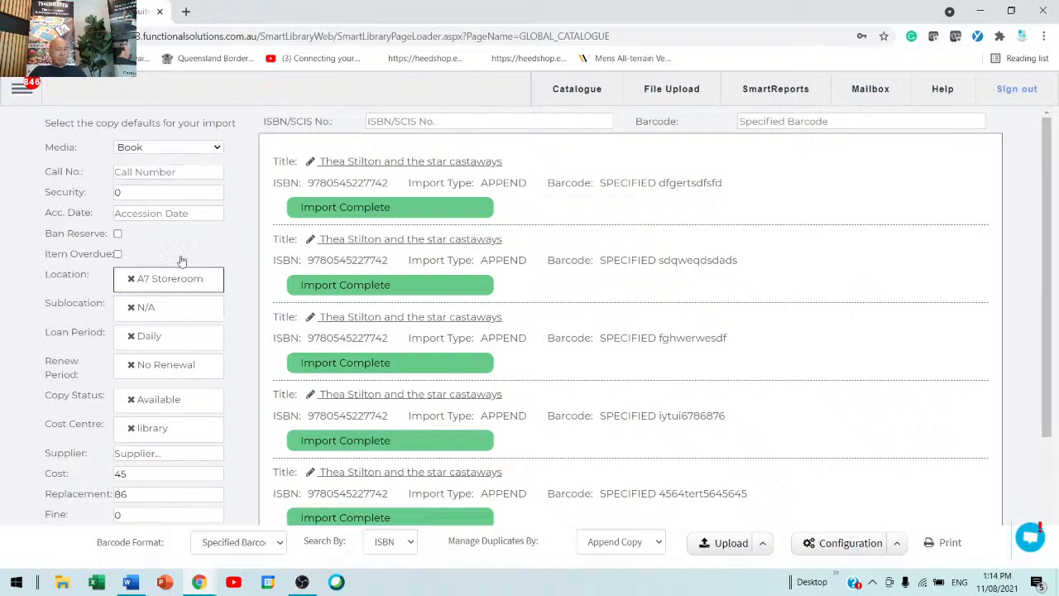
Step: Open the Media copy-default list to view the available media types, then dismiss it
click(178, 156)
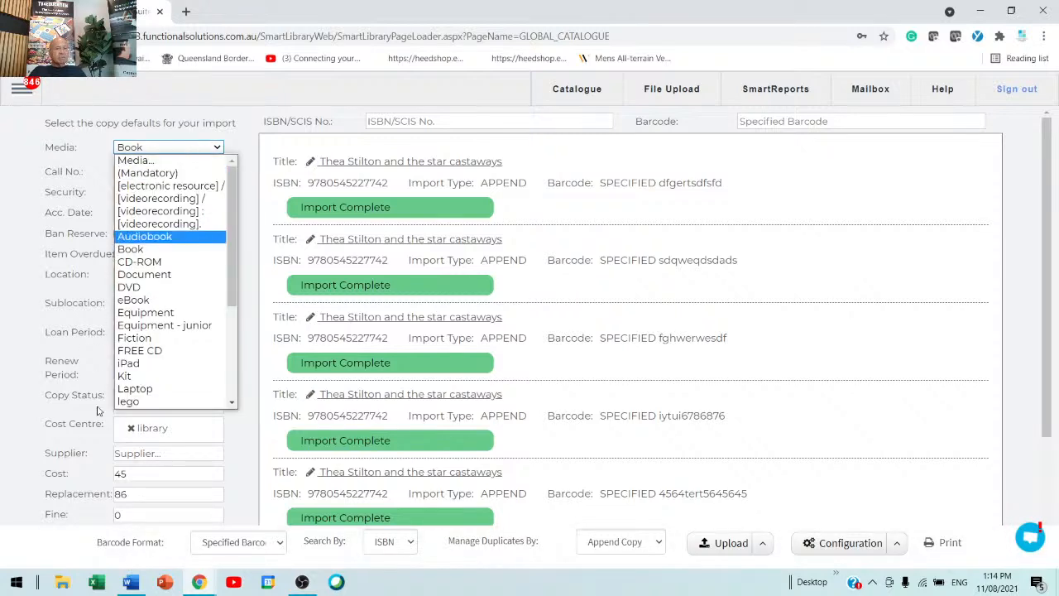
click(2, 165)
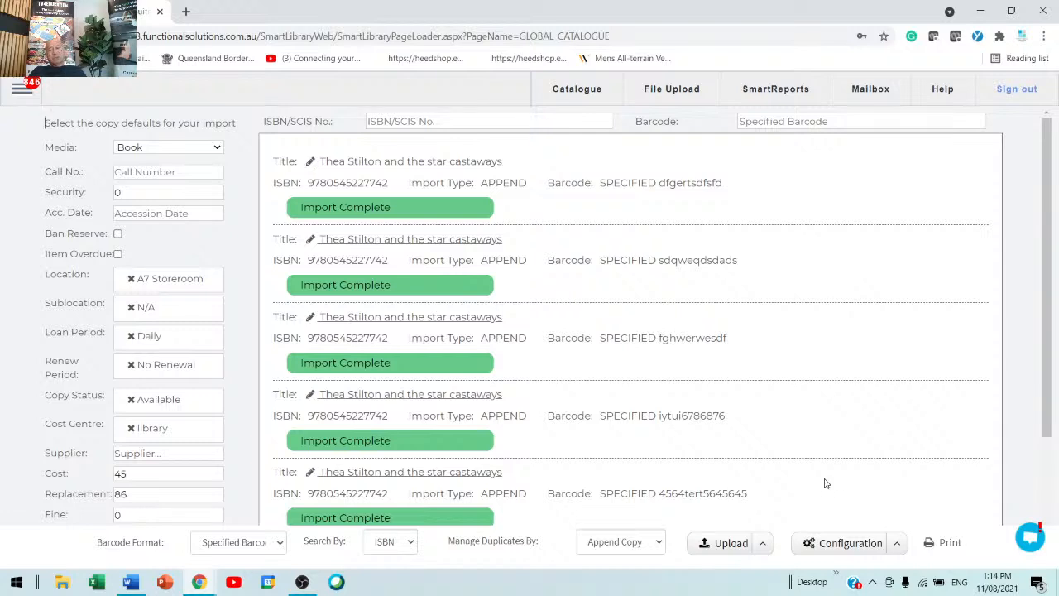
Step: Open the Copy Default configuration and review the saved copy-default entries for each media type, then close it
click(896, 548)
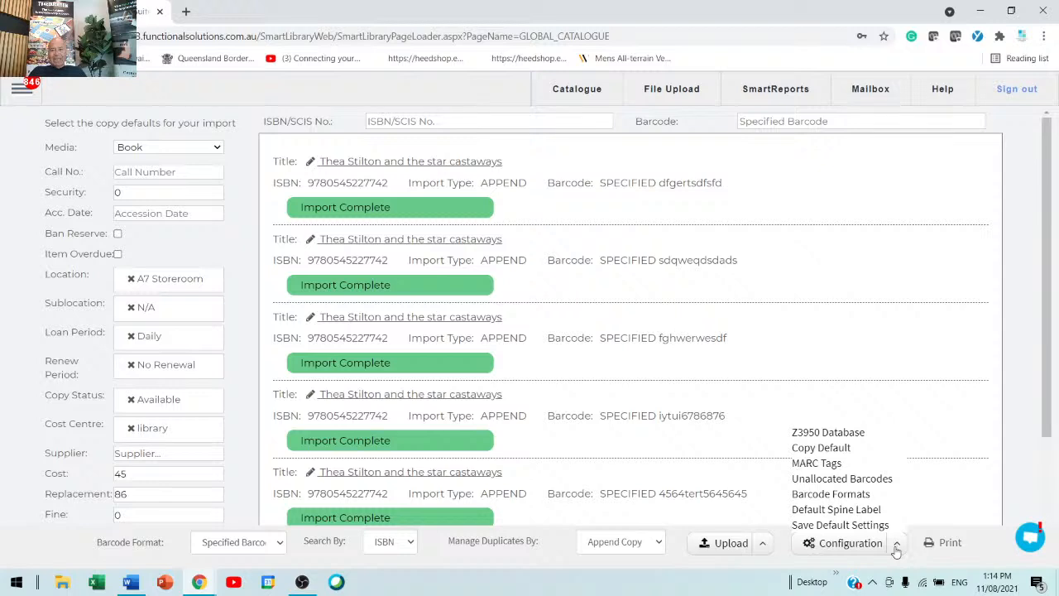
click(821, 448)
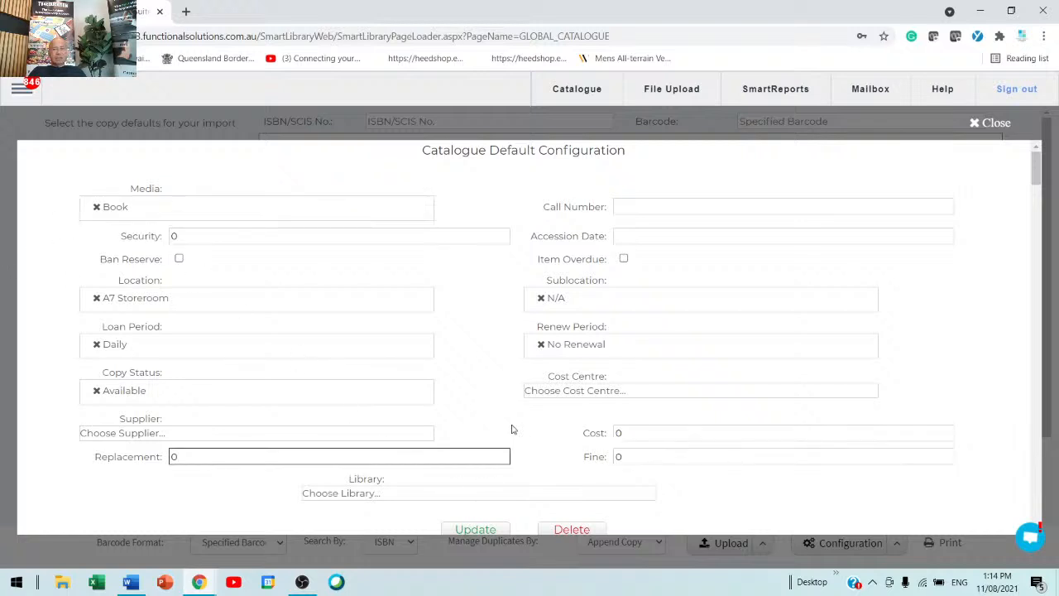
scroll(526, 435, down, 2)
scroll(524, 421, down, 3)
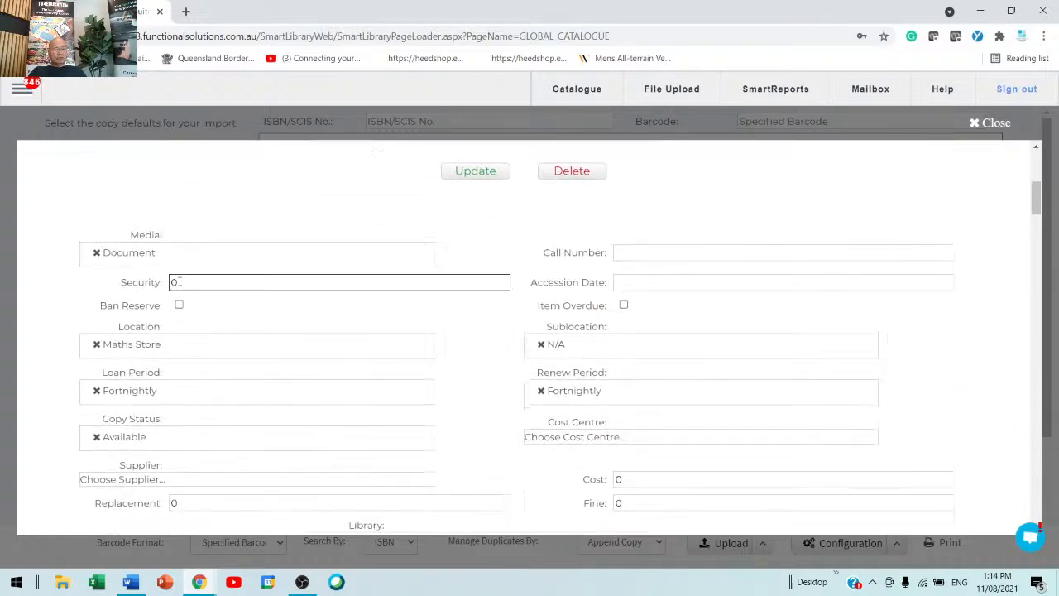
scroll(179, 287, down, 4)
scroll(179, 286, down, 10)
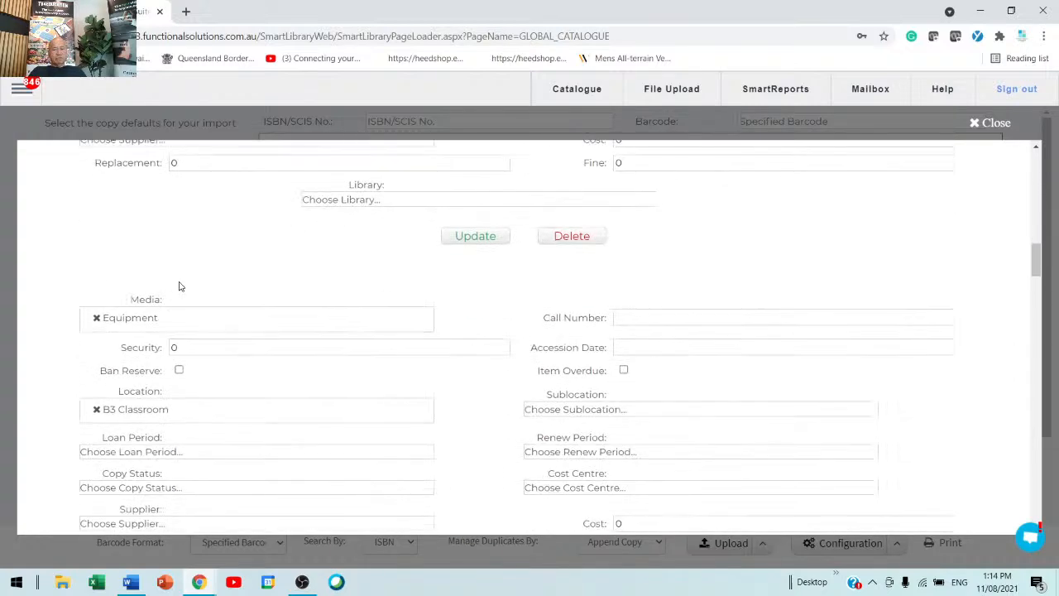
scroll(180, 284, down, 5)
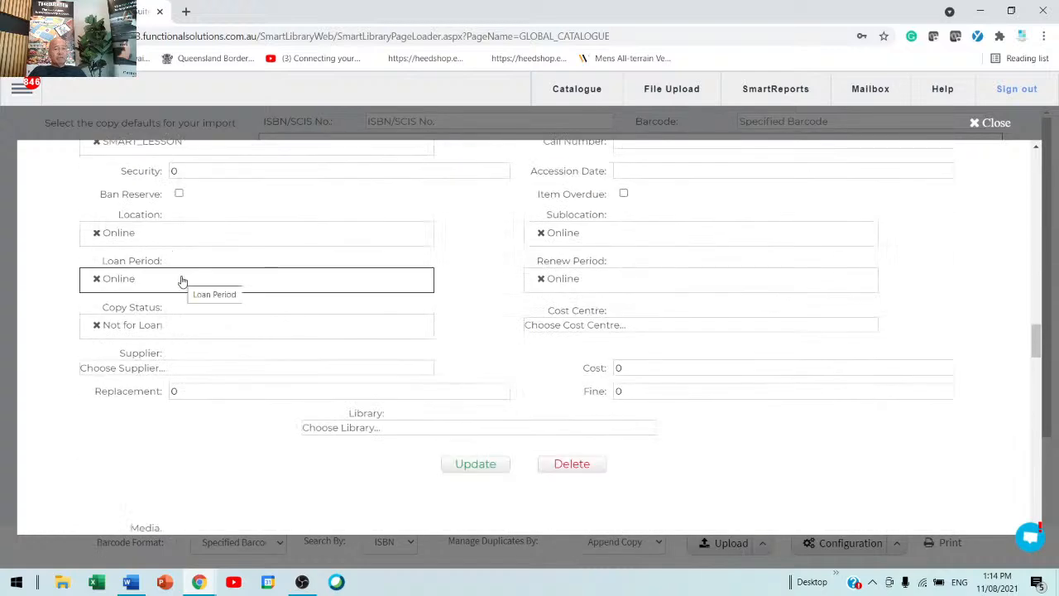
scroll(181, 282, up, 2)
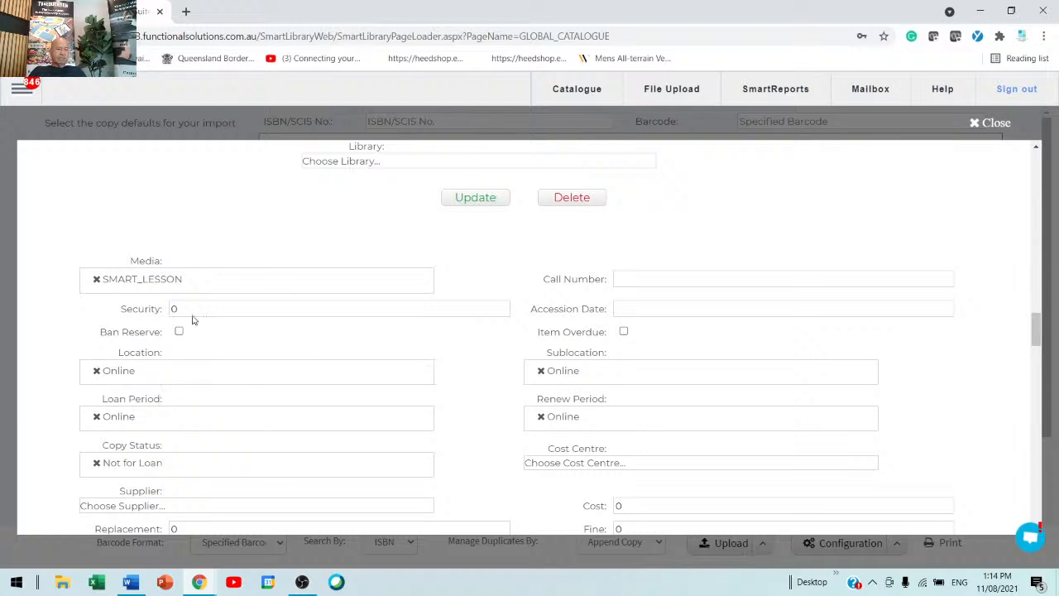
drag(196, 307, 138, 308)
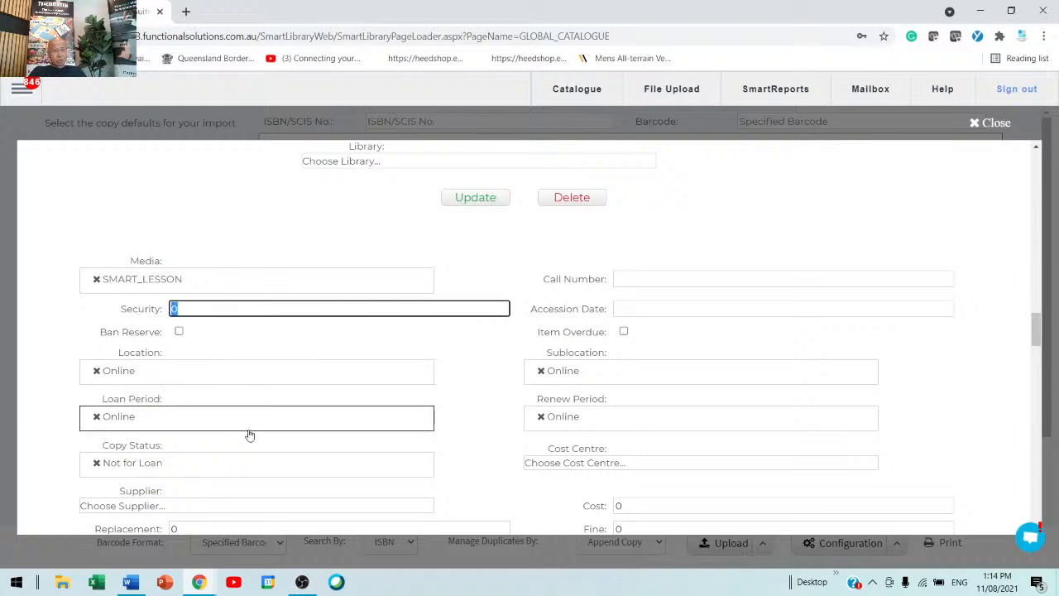
scroll(248, 434, down, 6)
scroll(251, 433, down, 3)
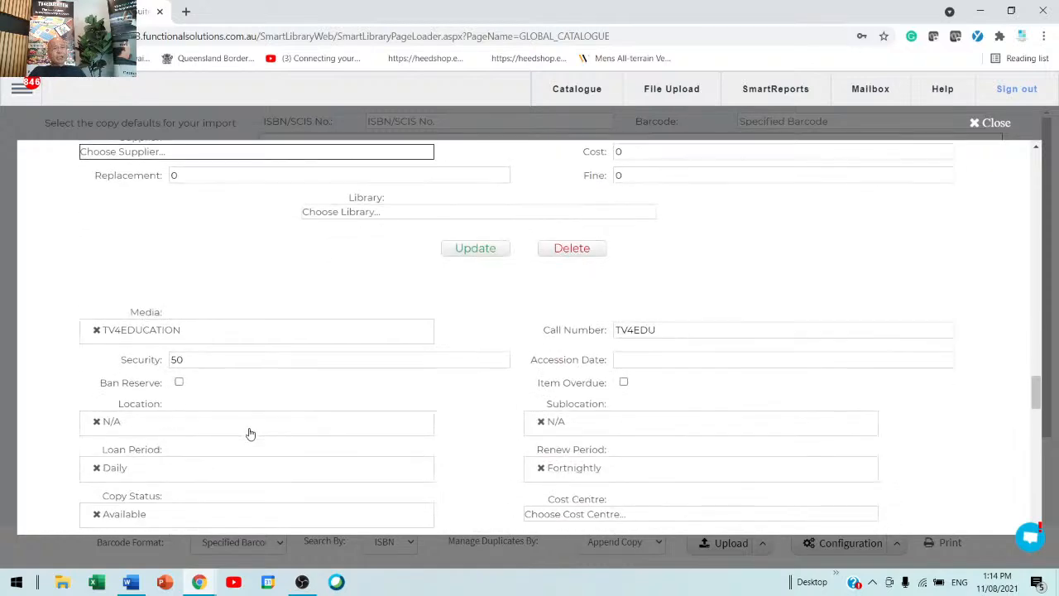
scroll(251, 433, down, 8)
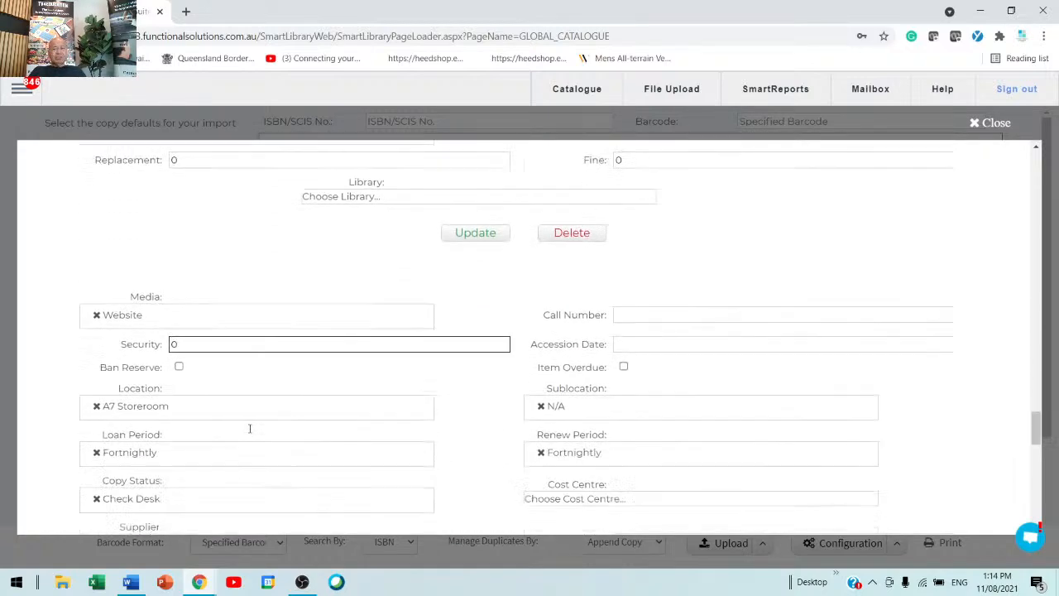
scroll(250, 431, down, 1)
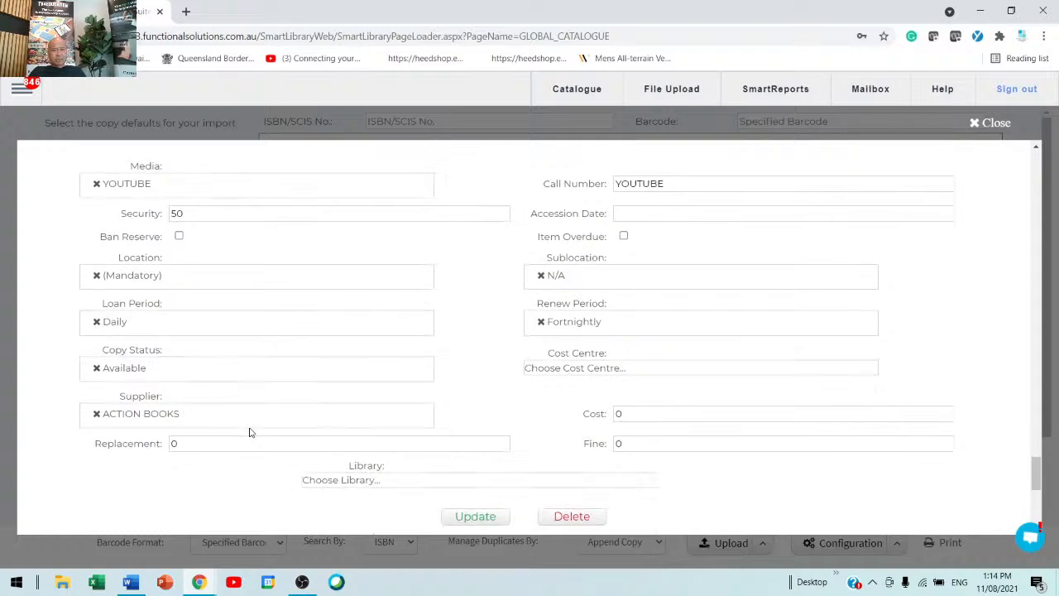
click(982, 123)
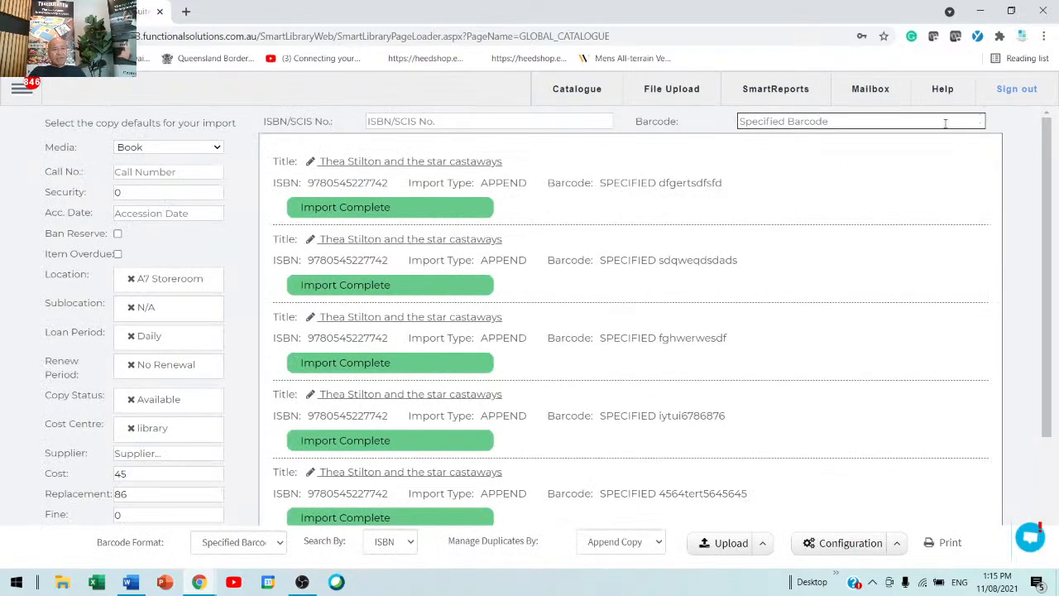
Step: Switch the import copy defaults' Media to Document
click(195, 149)
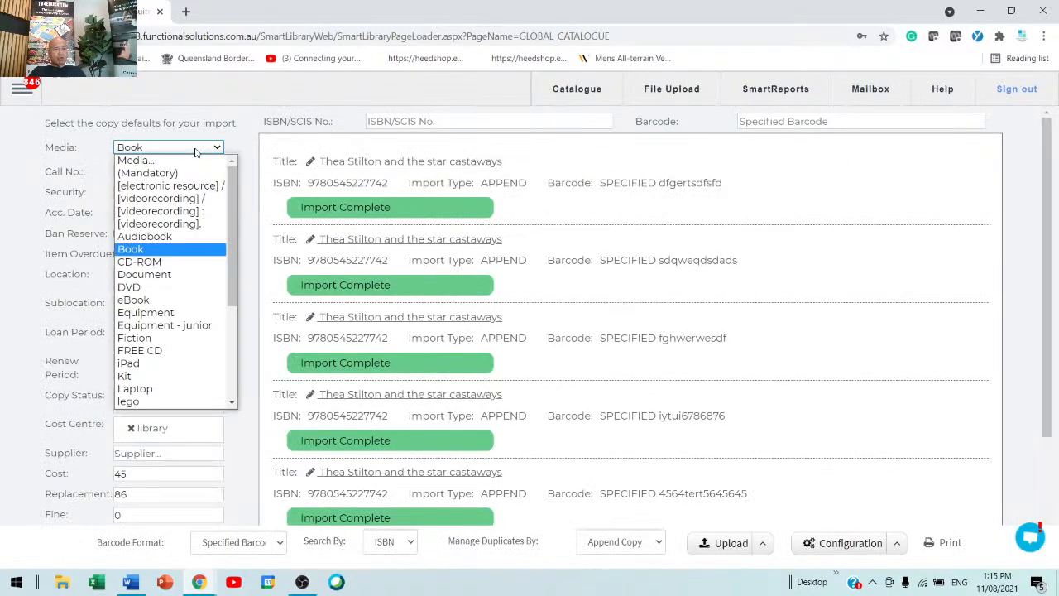
click(169, 277)
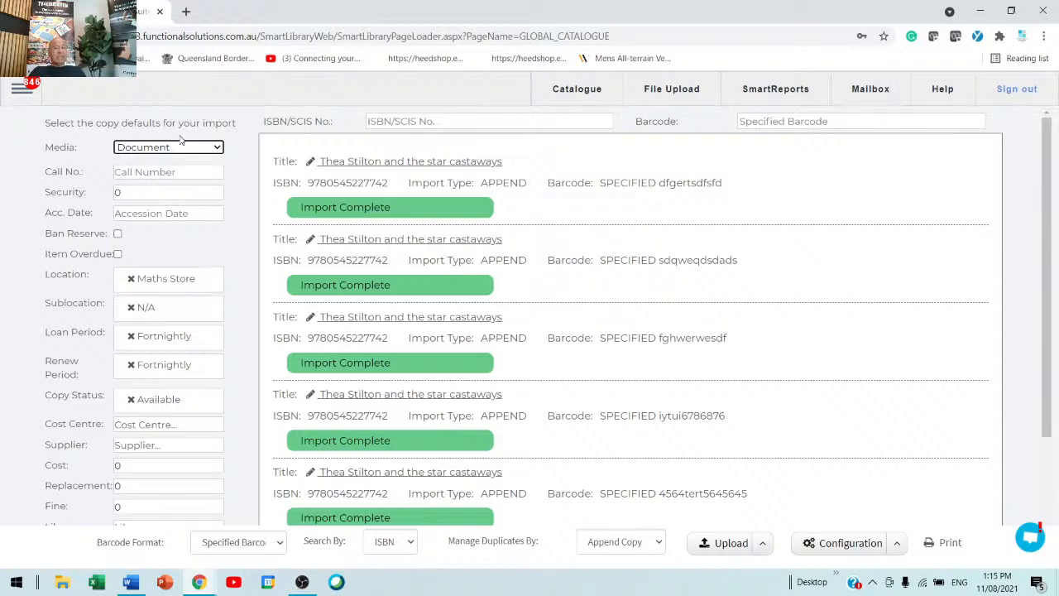
Step: Open the Thea Stilton and the star castaways record and review its copy list and basic details
click(431, 163)
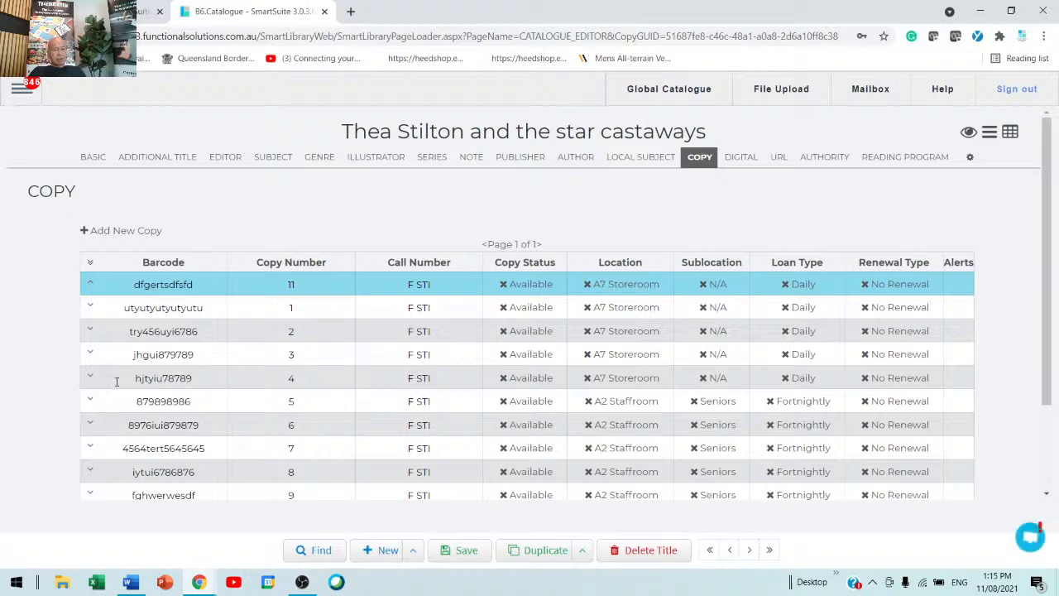
scroll(145, 380, down, 2)
scroll(145, 381, up, 1)
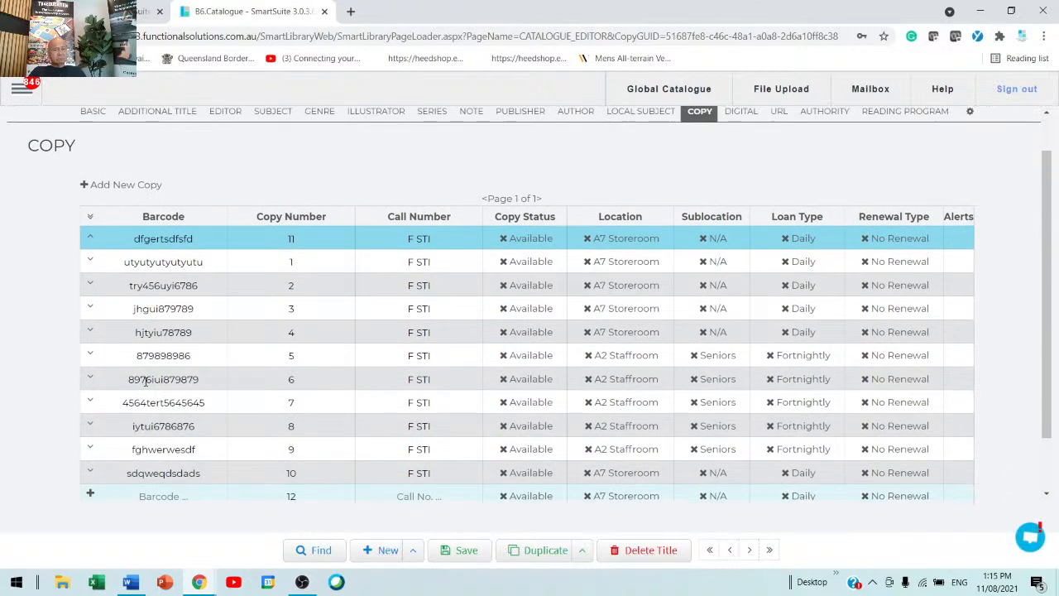
click(94, 113)
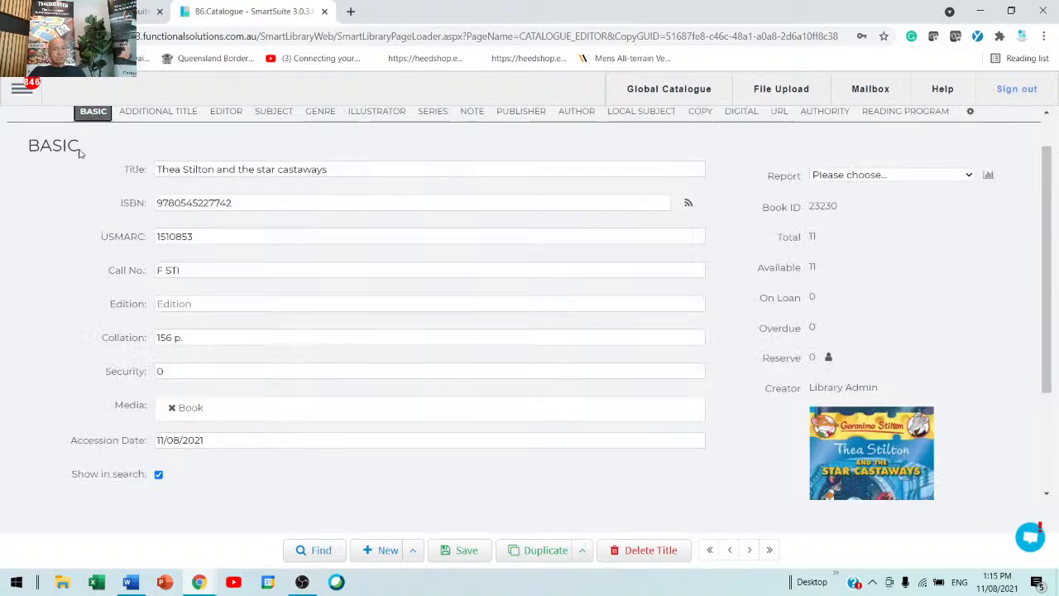
Step: Open the School's Collection search page and scroll through the collection to find the imported title
click(21, 93)
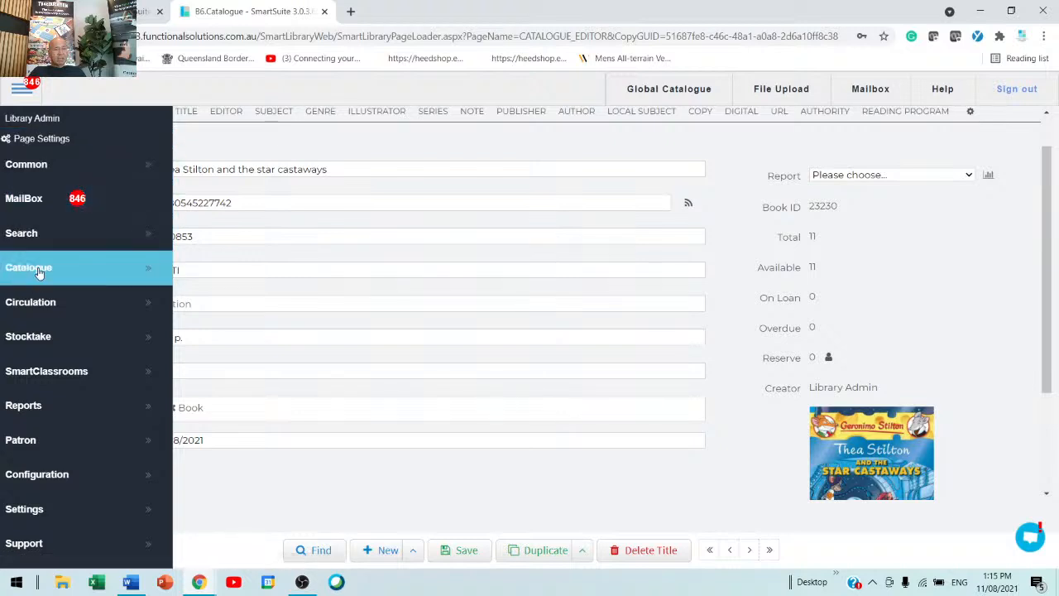
click(122, 235)
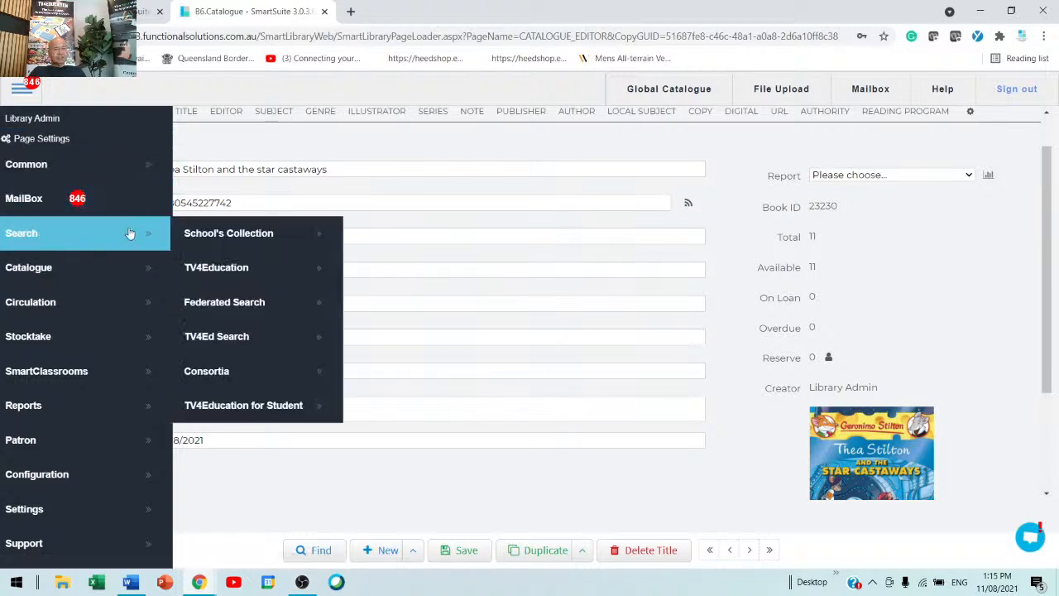
click(196, 234)
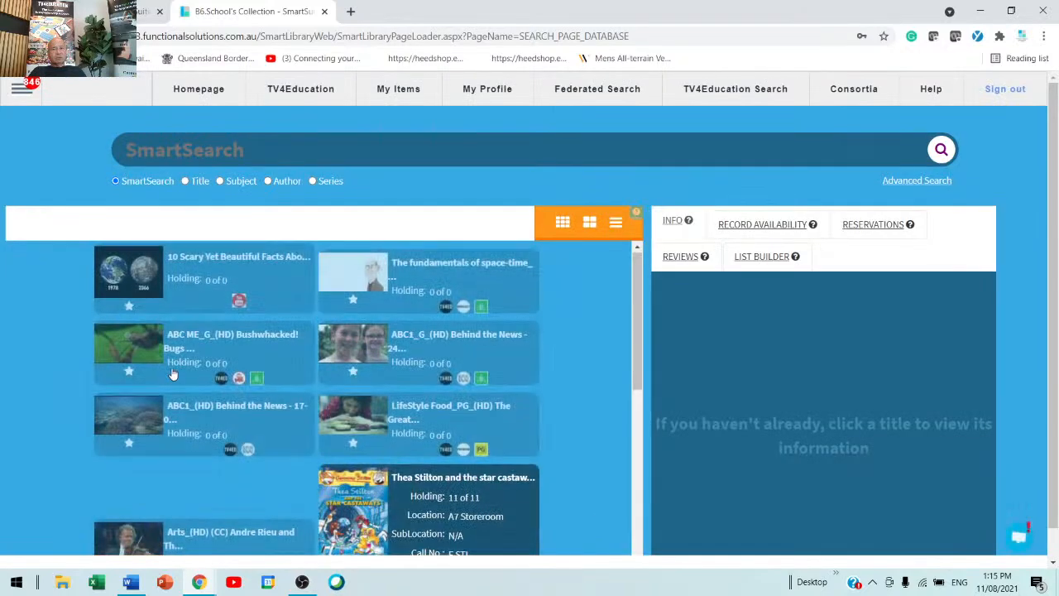
scroll(165, 370, down, 3)
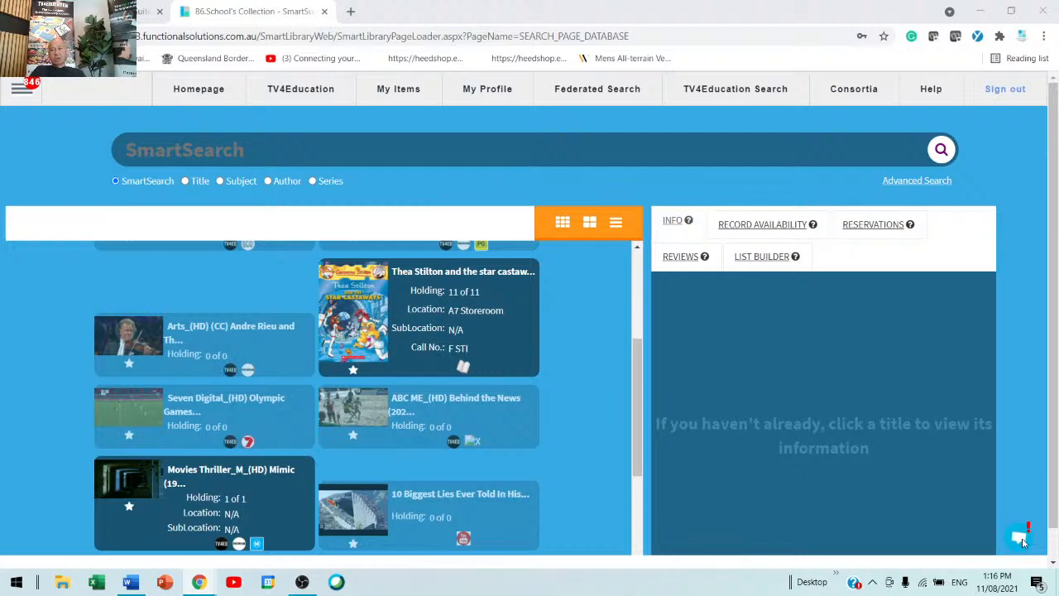
Step: Open the support chat window and its message box
click(1021, 538)
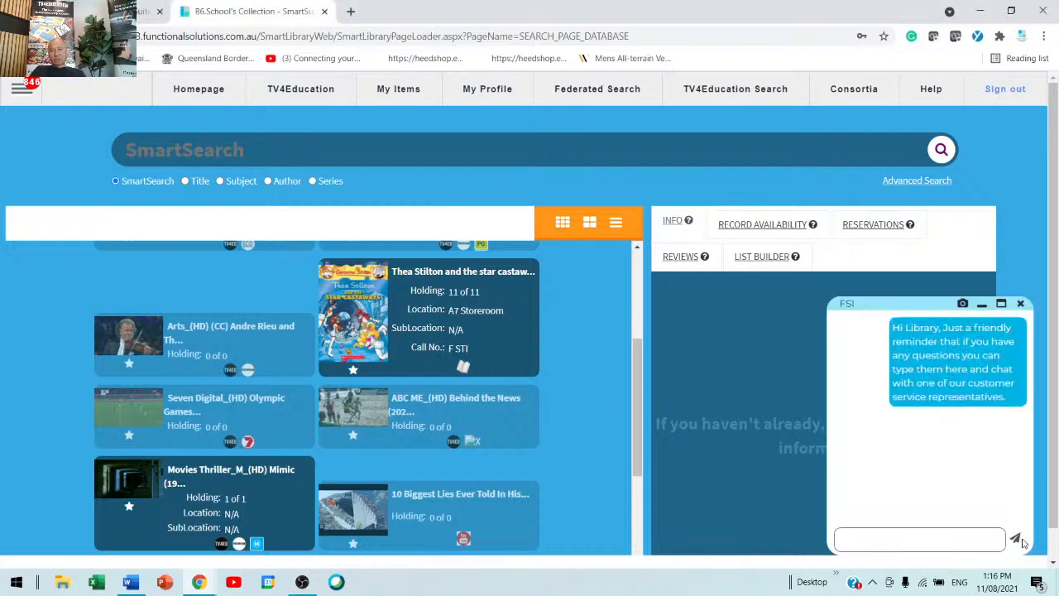
click(882, 541)
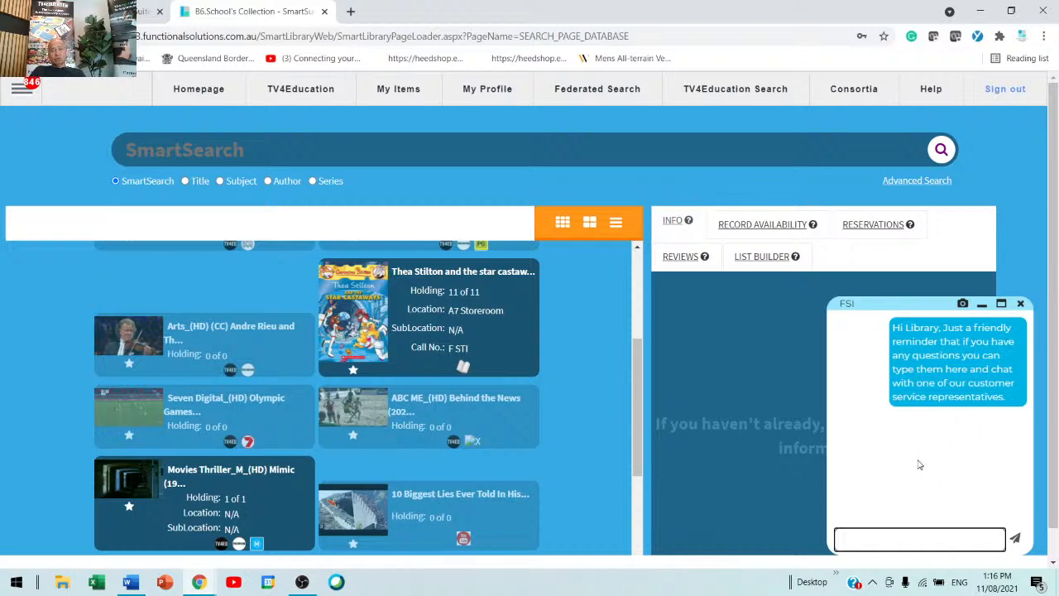
click(20, 88)
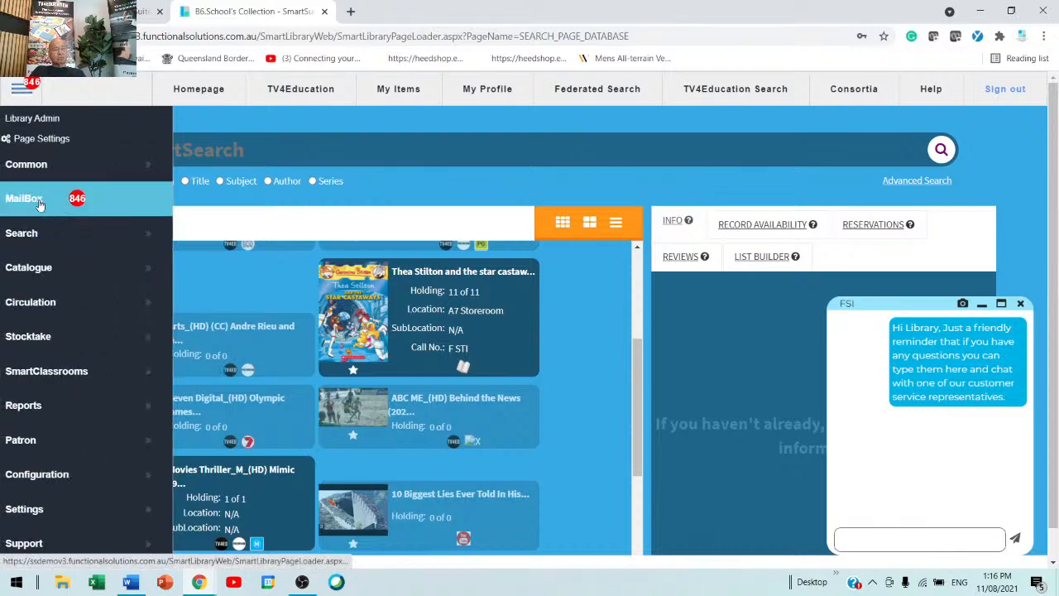
click(510, 184)
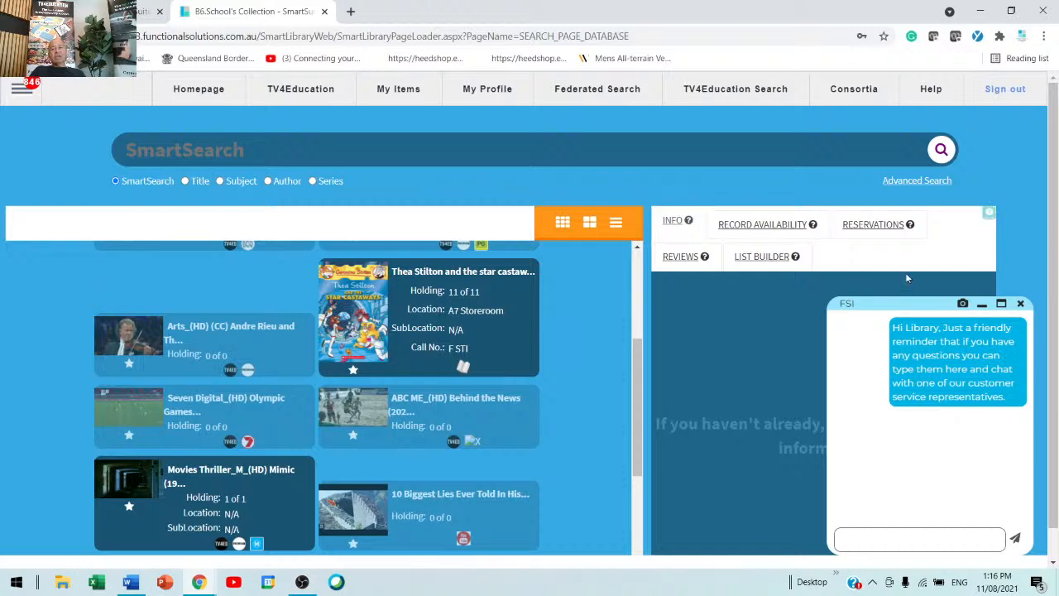